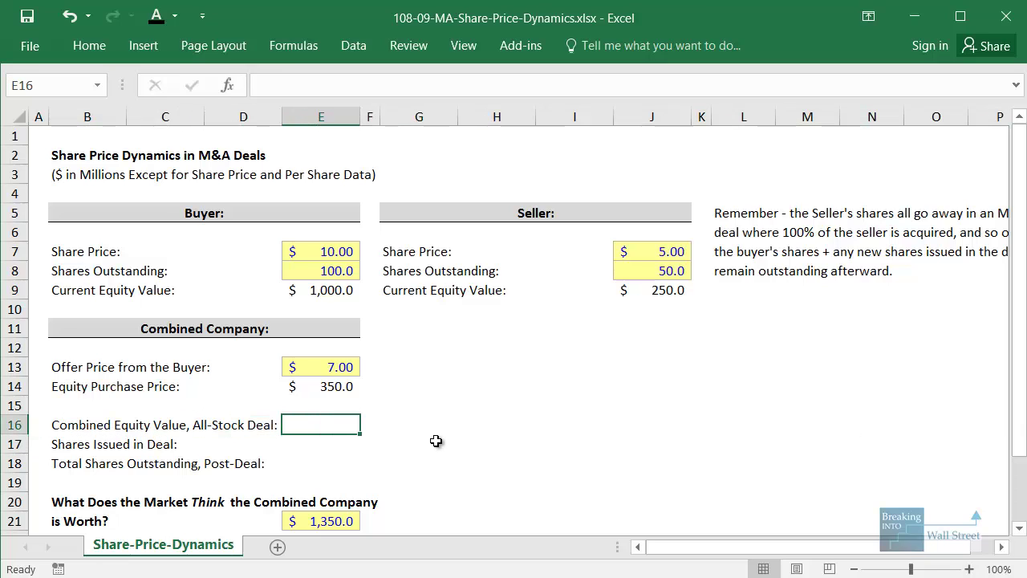
Enter =E9+E14 in E16 so the combined equity value totals $1,350.0.
text(=+)
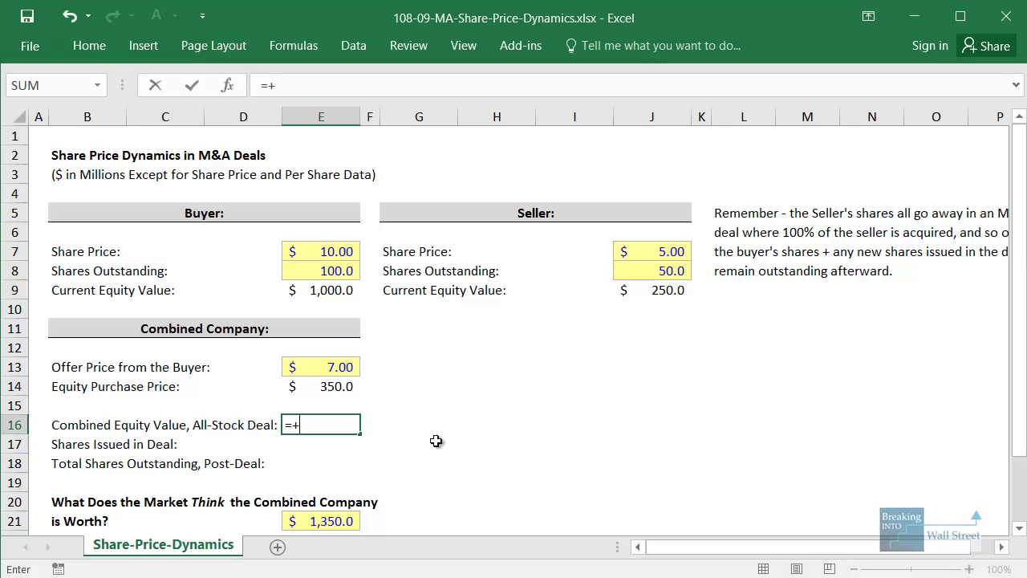
key(Up)
key(Up)
key(Up)
key(Up)
key(Up)
key(Up)
key(Up)
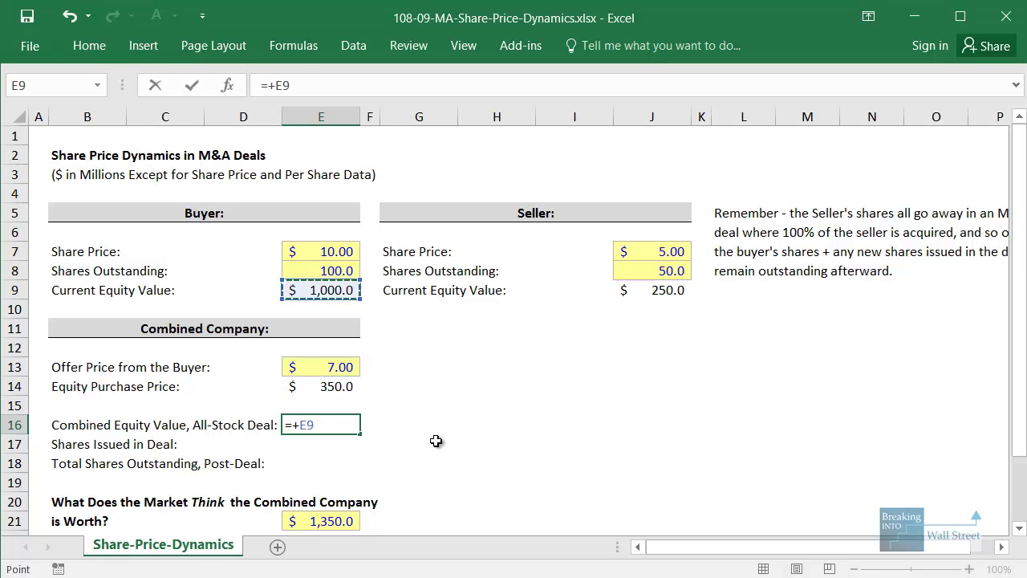
text(+)
key(Up)
key(Up)
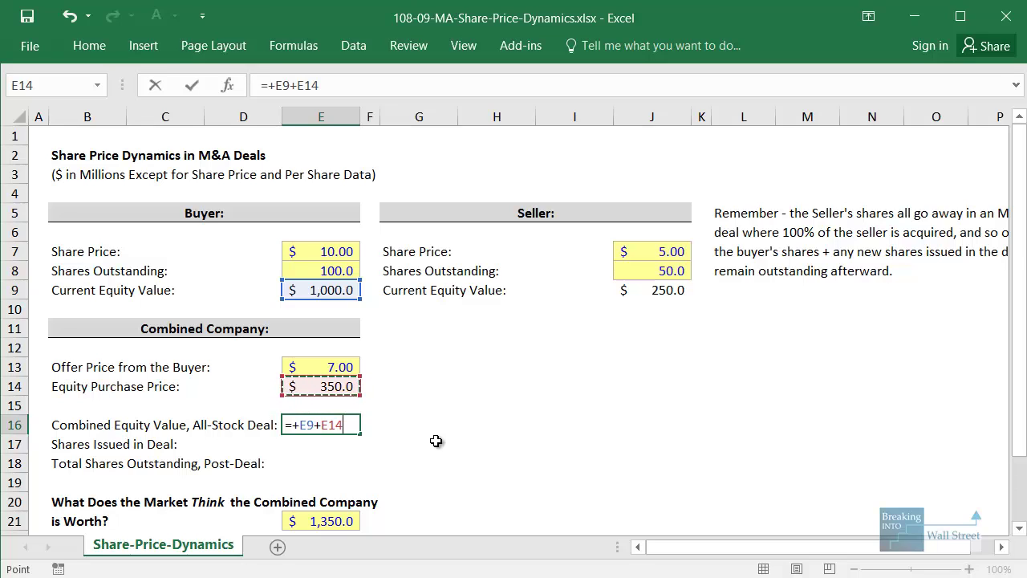
key(ctrl+Return)
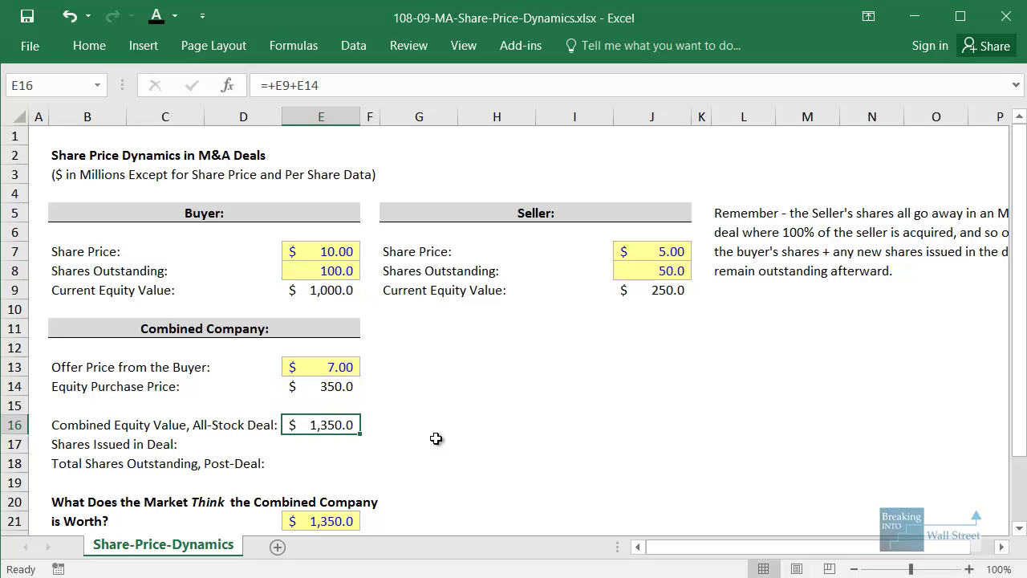
Cancel the started E17 entry and show the slide's second bullet in PowerPoint.
scroll(436, 437, down, 1)
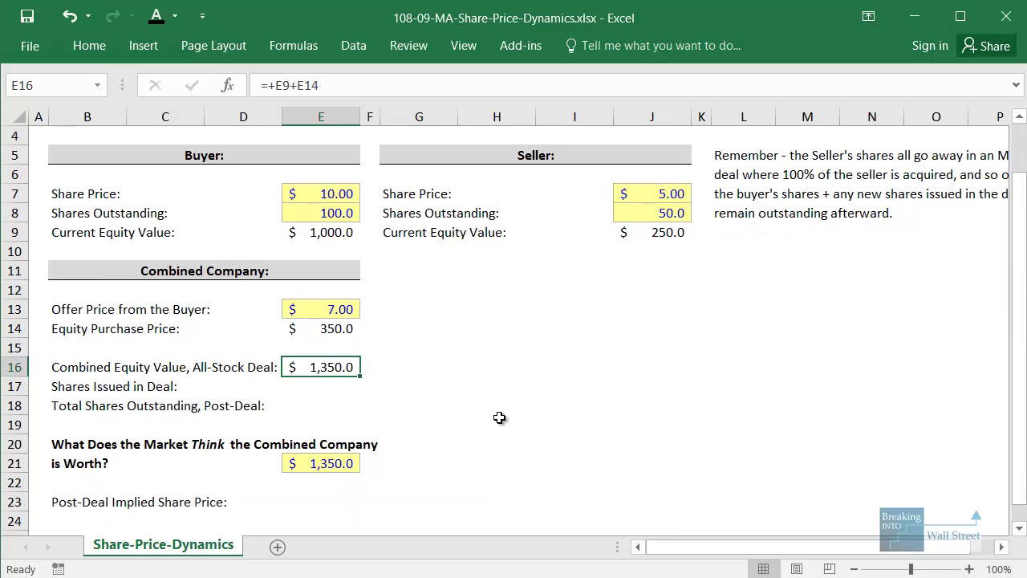
key(Down)
text(=+)
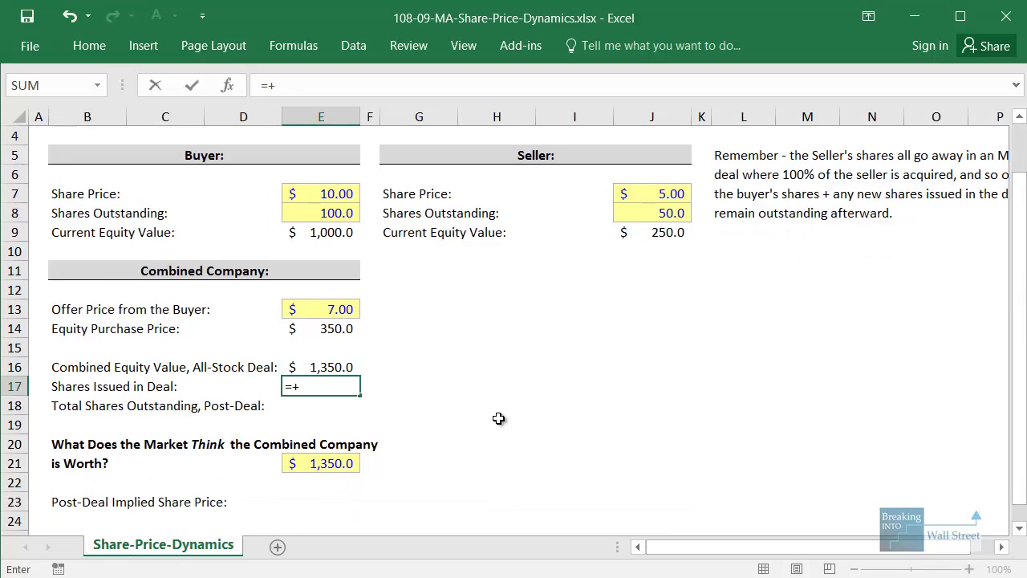
key(Escape)
key(alt+Tab)
key(Right)
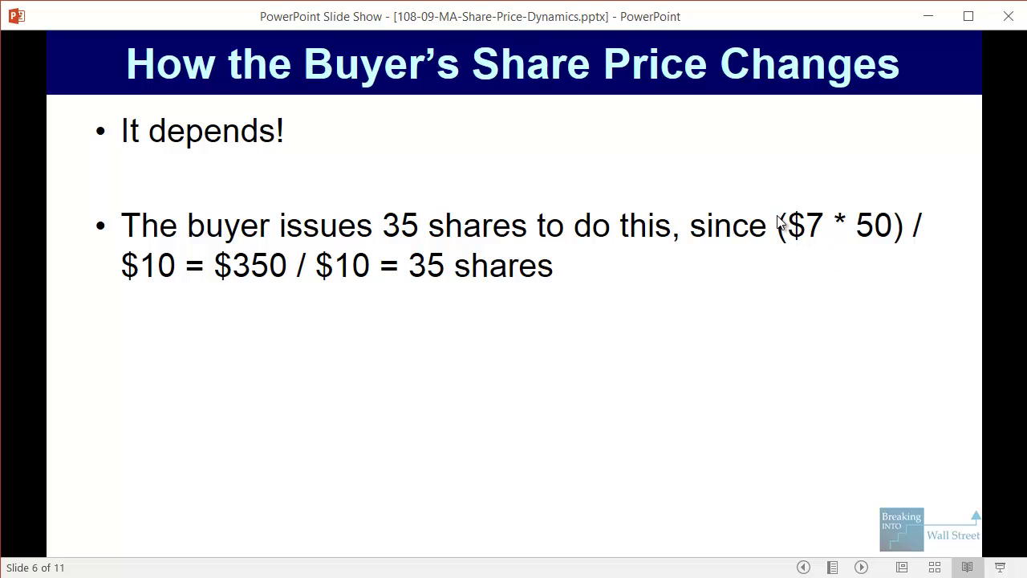
Box ($7 * 50), $350, $10 and the 35 shares result, then erase the ink and go back to Excel.
drag(768, 198, 910, 254)
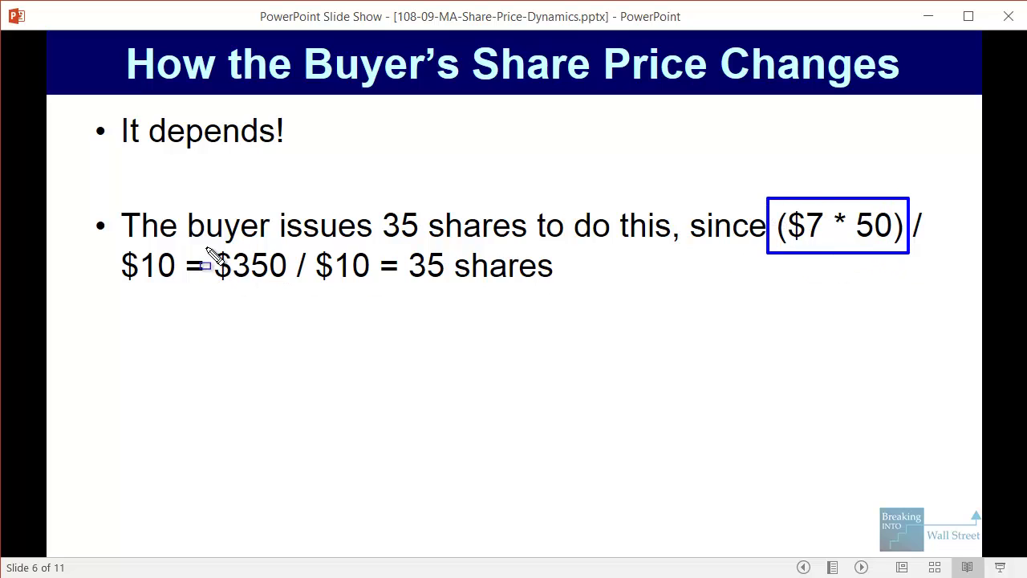
drag(207, 242, 287, 287)
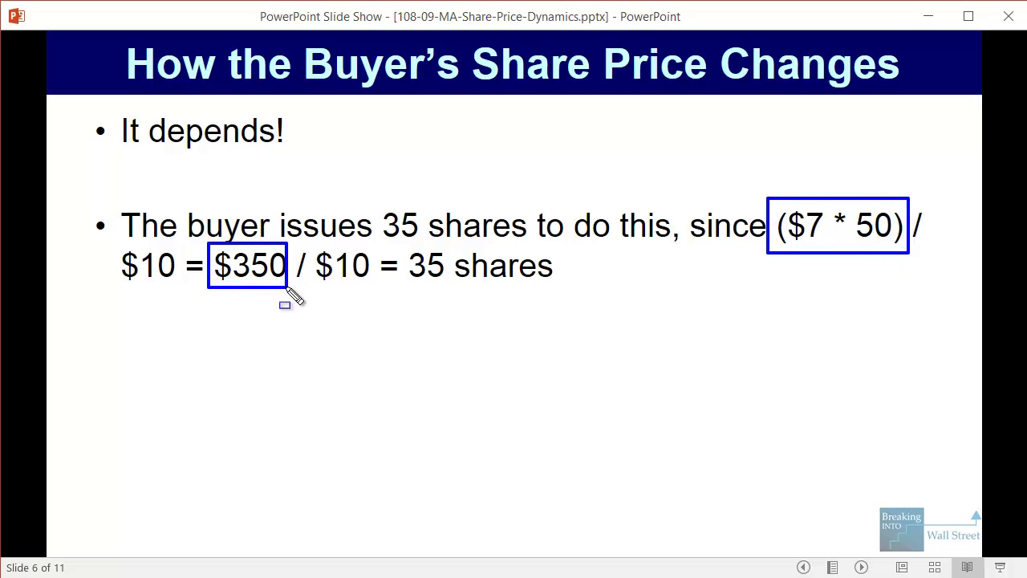
drag(305, 242, 373, 286)
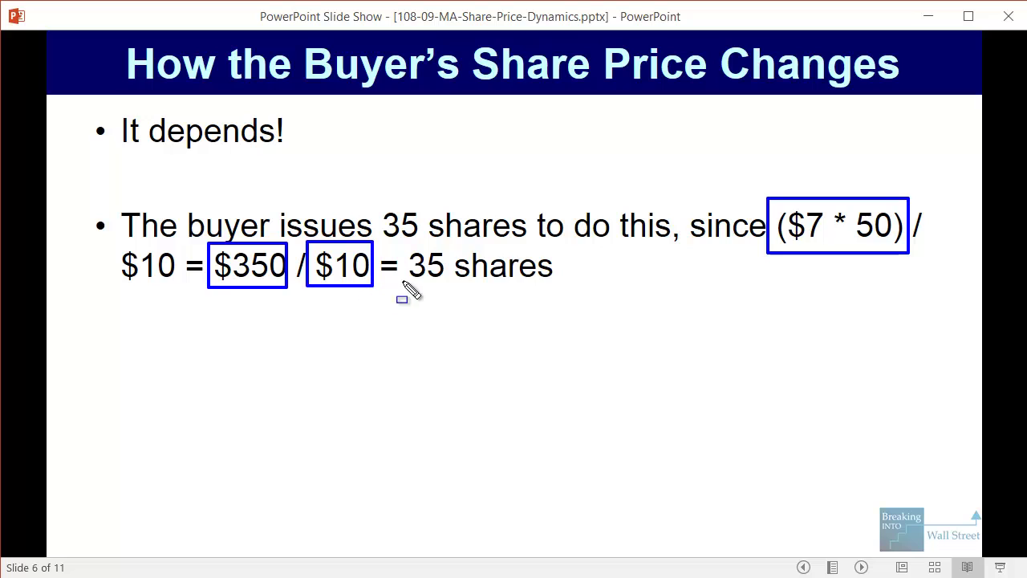
drag(413, 239, 600, 309)
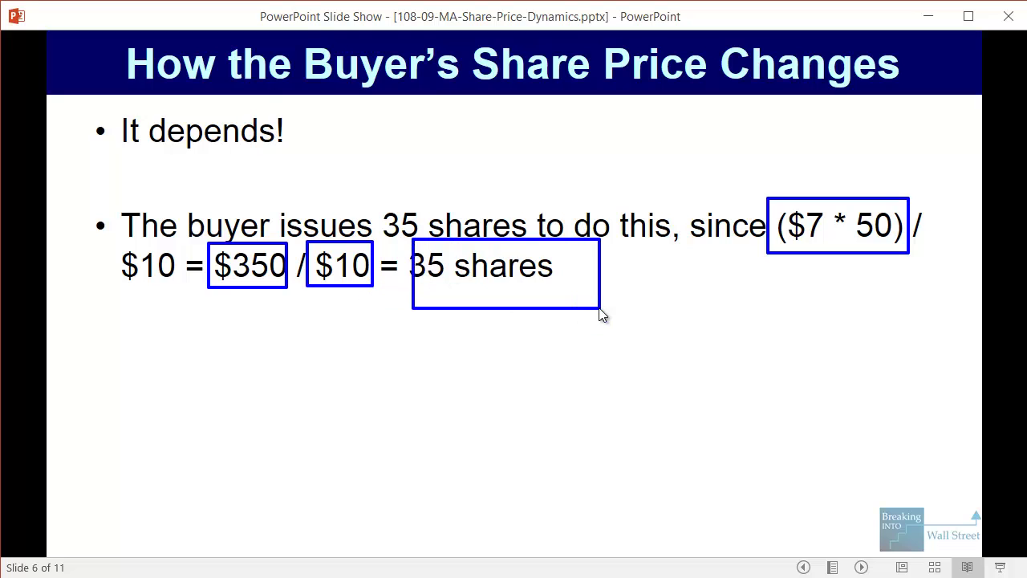
key(e)
key(alt+Tab)
Enter =E14/E7 in E17 so 35.0 shares are issued in the deal.
text(=+)
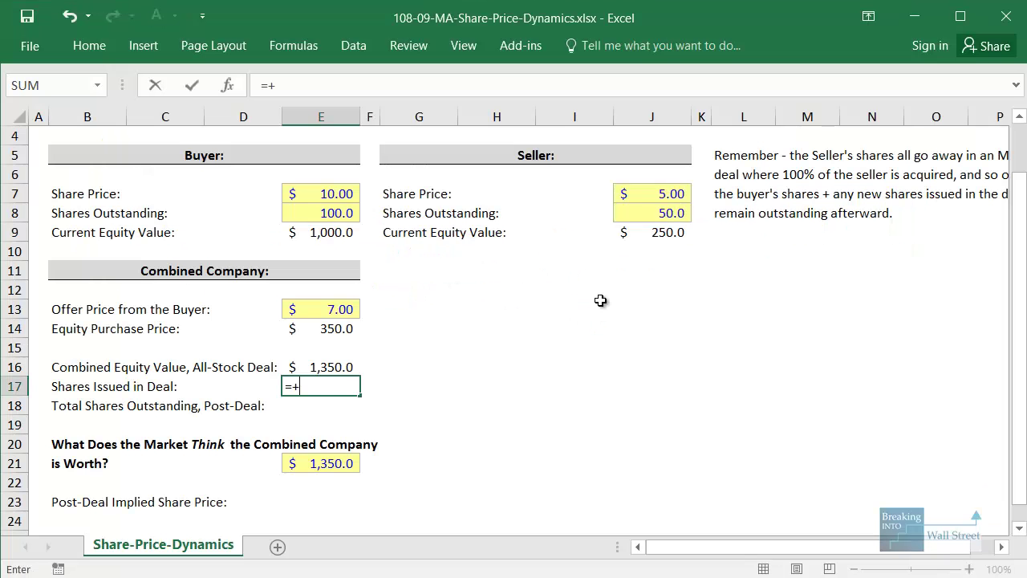
key(Up)
key(Up)
key(Up)
text(/)
key(Up)
key(Up)
key(Up)
key(Up)
key(Up)
key(Up)
key(Up)
key(Up)
key(Up)
key(Up)
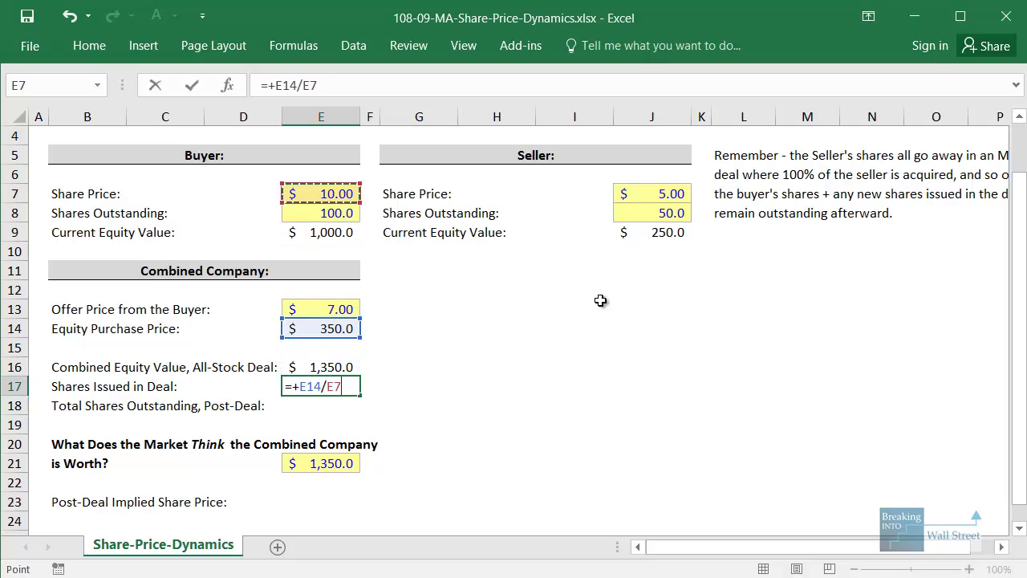
key(Return)
Enter =E8+E17 in E18 for 135.0 total post-deal shares outstanding.
key(Down)
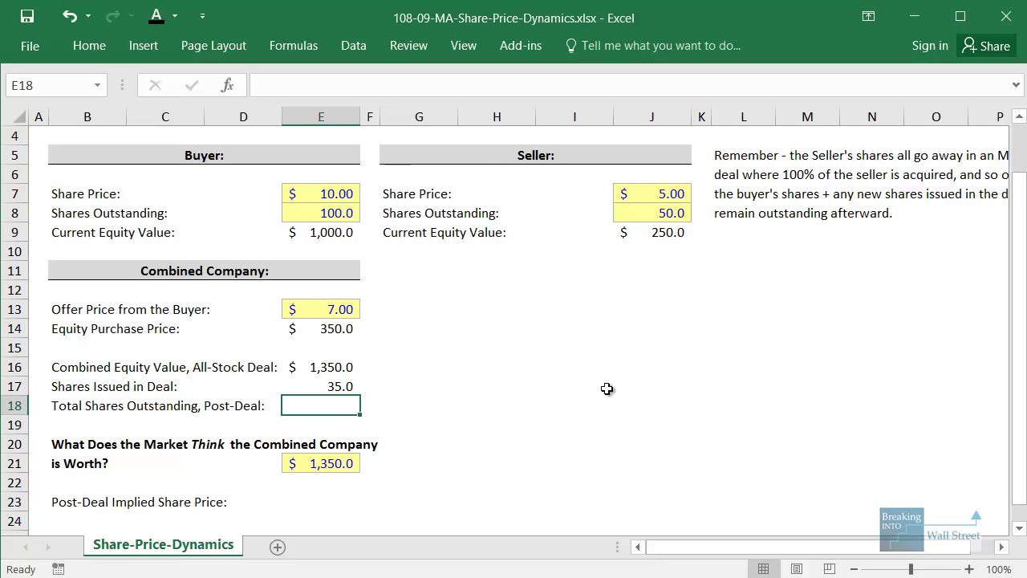
scroll(605, 388, down, 1)
text(=+)
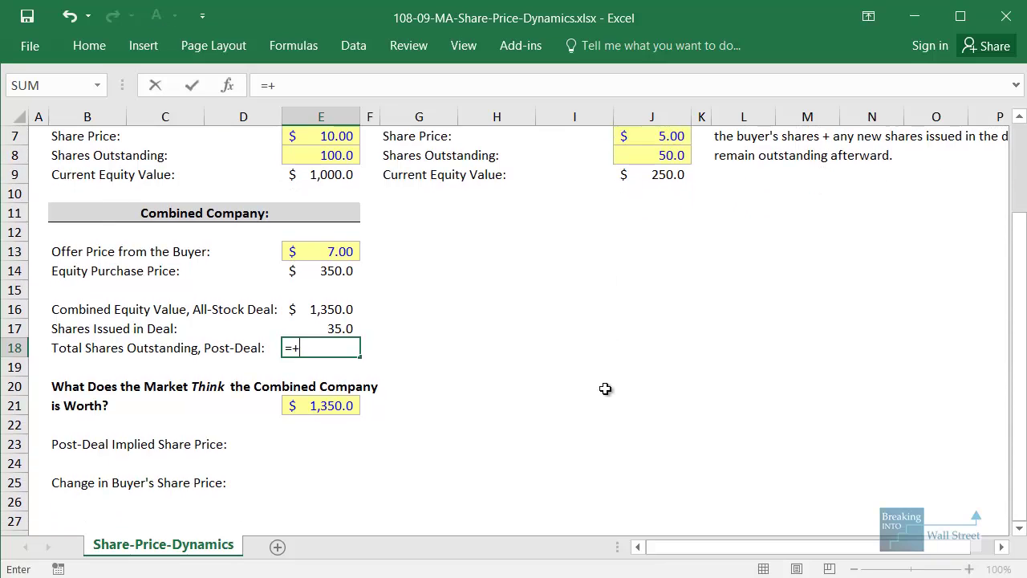
scroll(545, 421, up, 2)
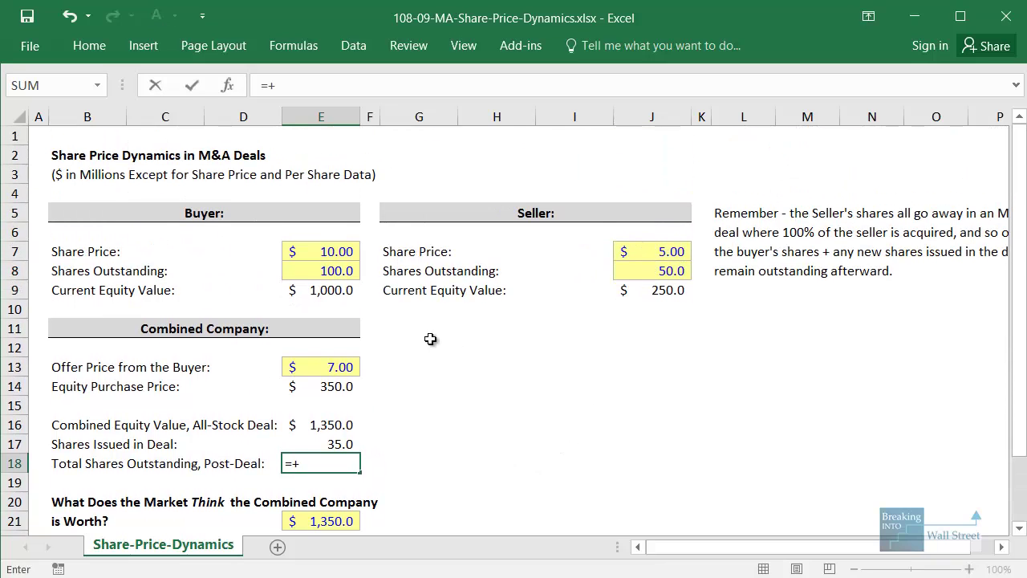
click(339, 272)
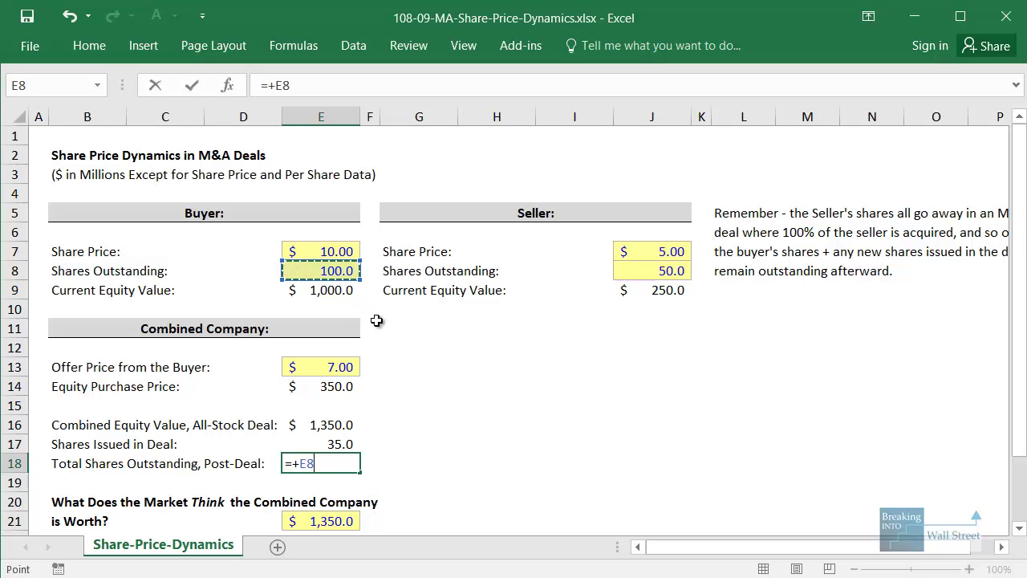
text(+)
scroll(377, 337, down, 1)
click(341, 387)
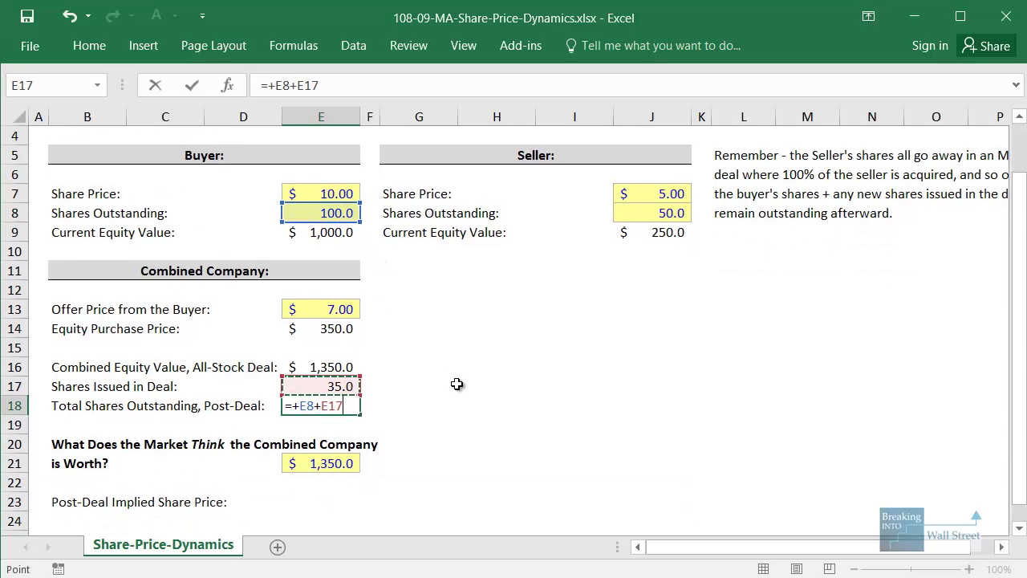
key(ctrl+Return)
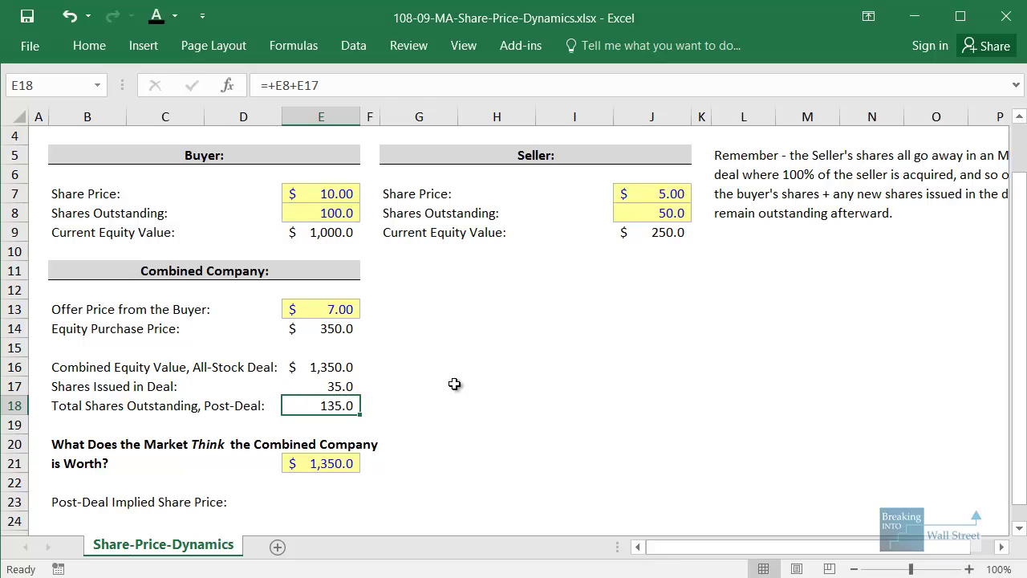
Box the seller's share price, the reminder note and the 50.0 seller shares, then clear the marks.
scroll(457, 389, up, 1)
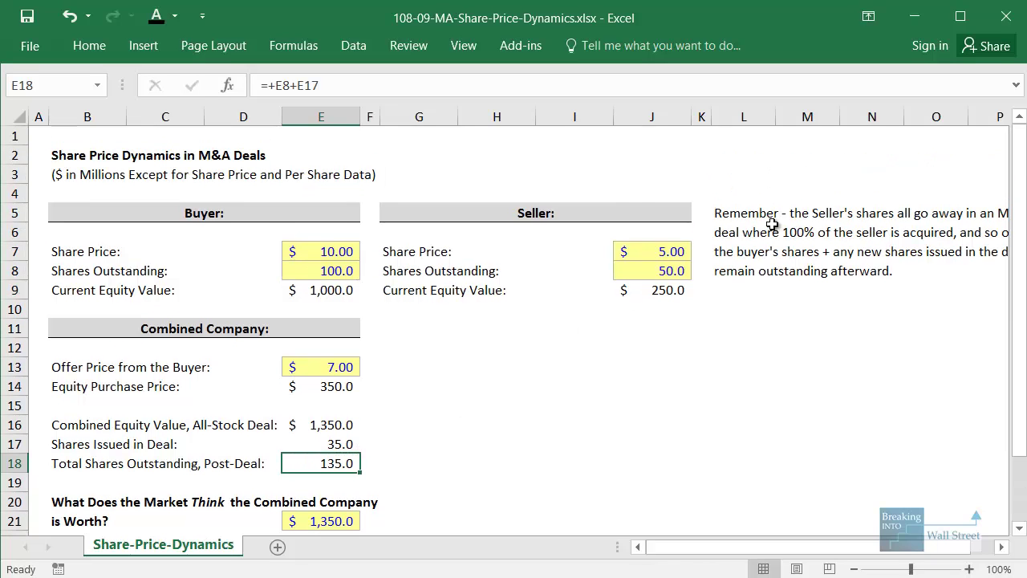
drag(774, 227, 978, 269)
click(591, 303)
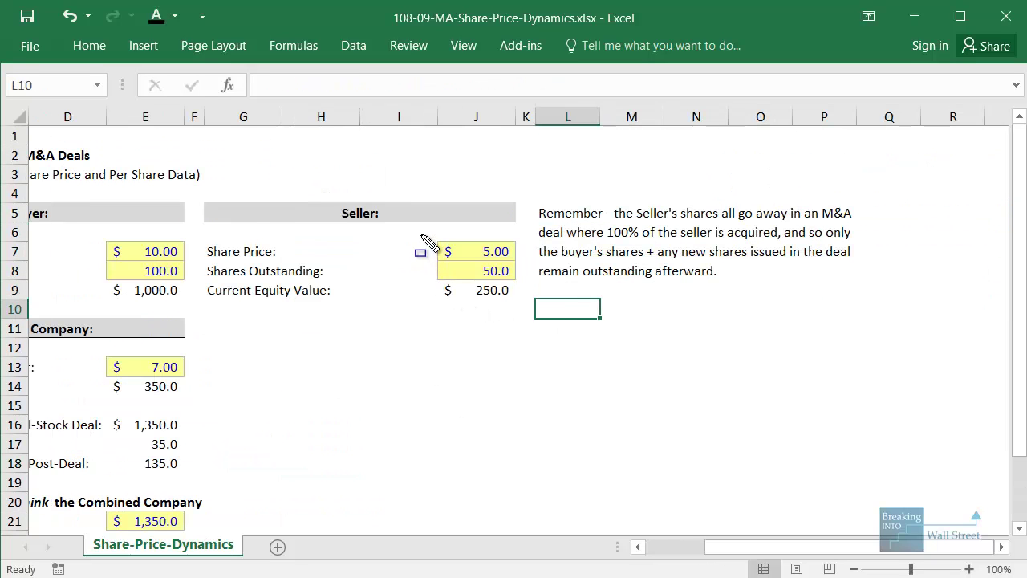
drag(421, 235, 522, 299)
mouse_move(530, 200)
mouse_down()
mouse_move(831, 295)
mouse_move(885, 291)
mouse_up()
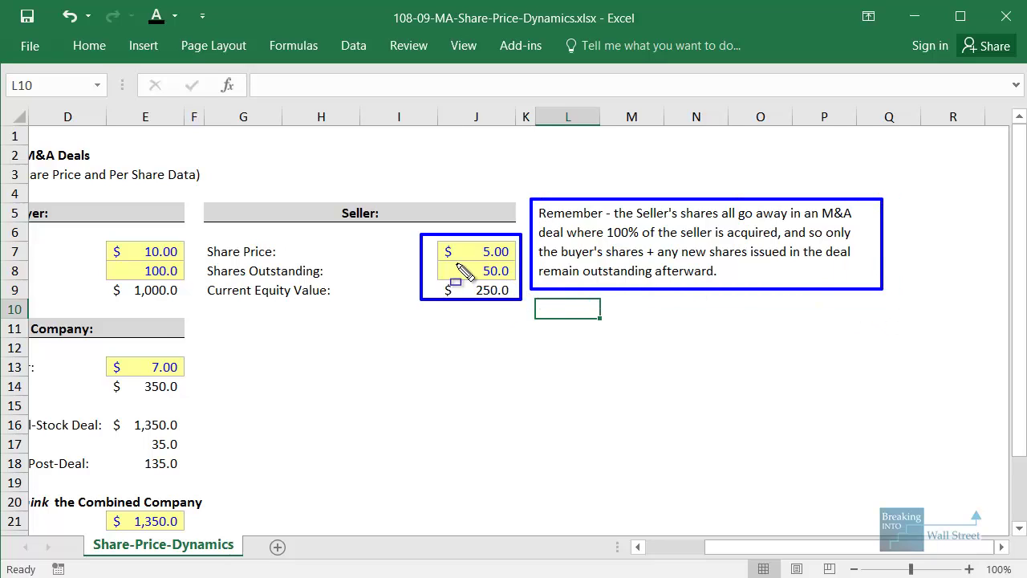
drag(433, 259, 520, 284)
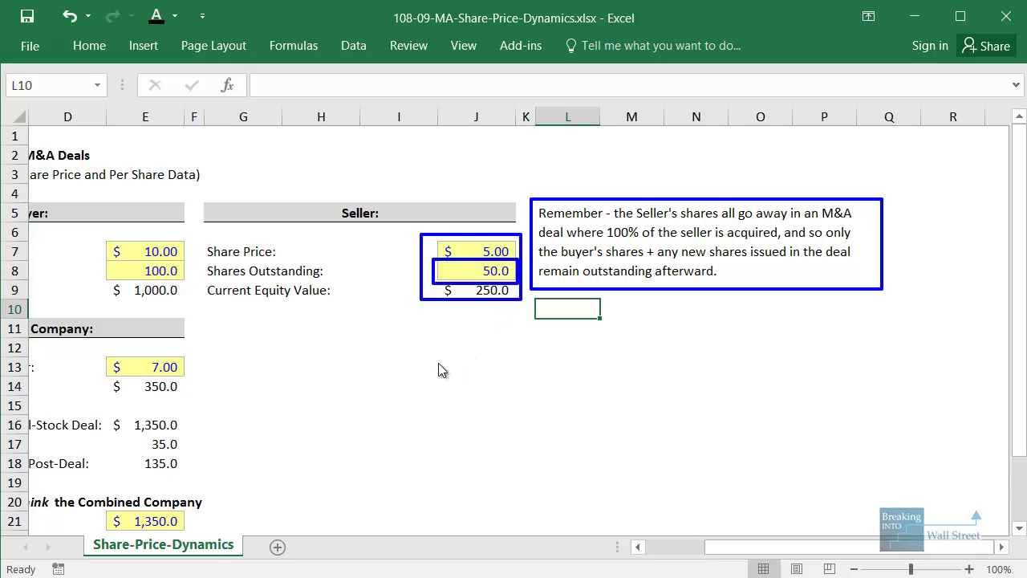
key(Escape)
Highlight the shares issued and total shares rows, then reveal the $1,350 combined equity bullet.
drag(401, 462, 2, 439)
scroll(268, 384, down, 1)
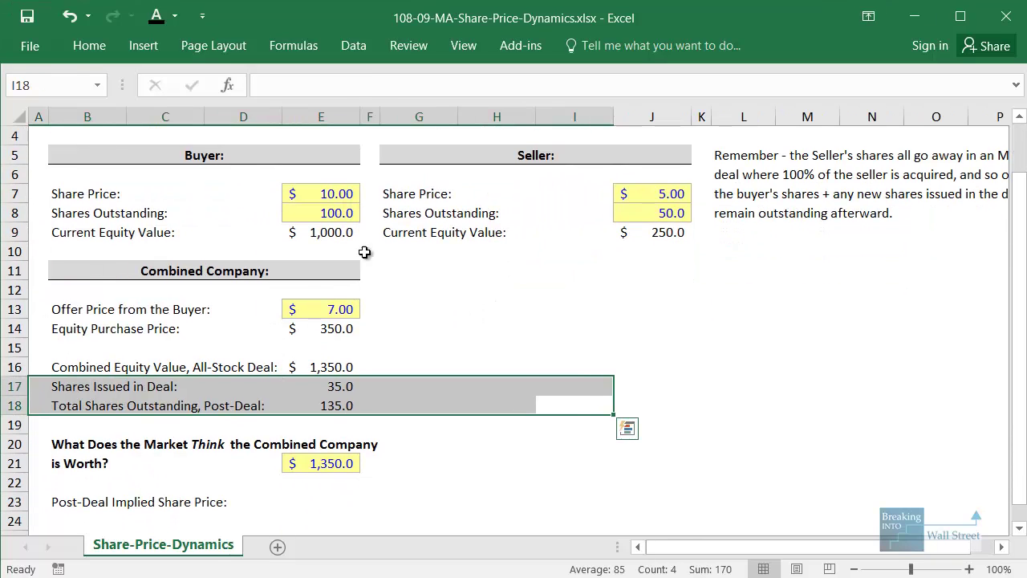
drag(321, 213, 99, 231)
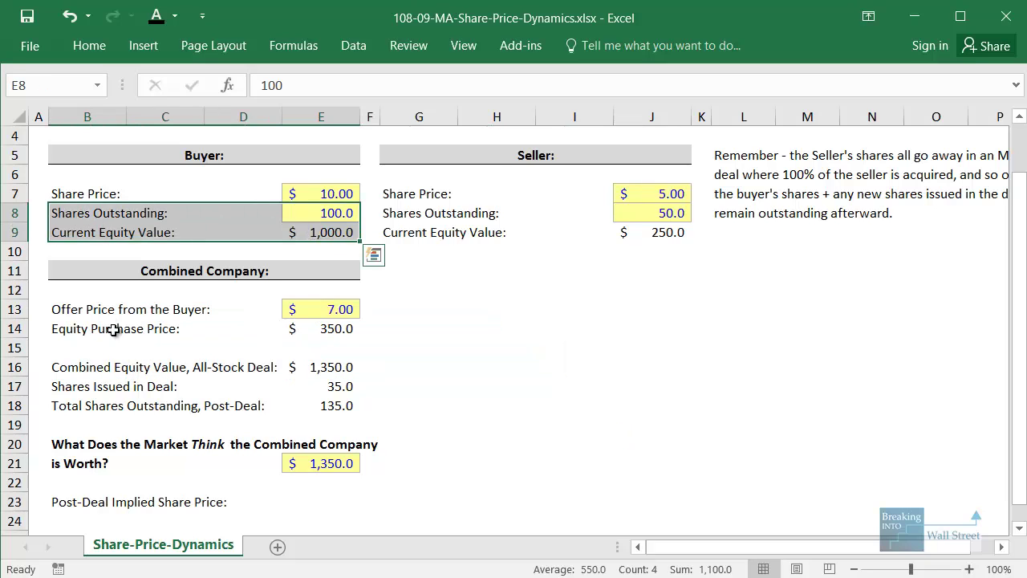
drag(77, 385, 345, 405)
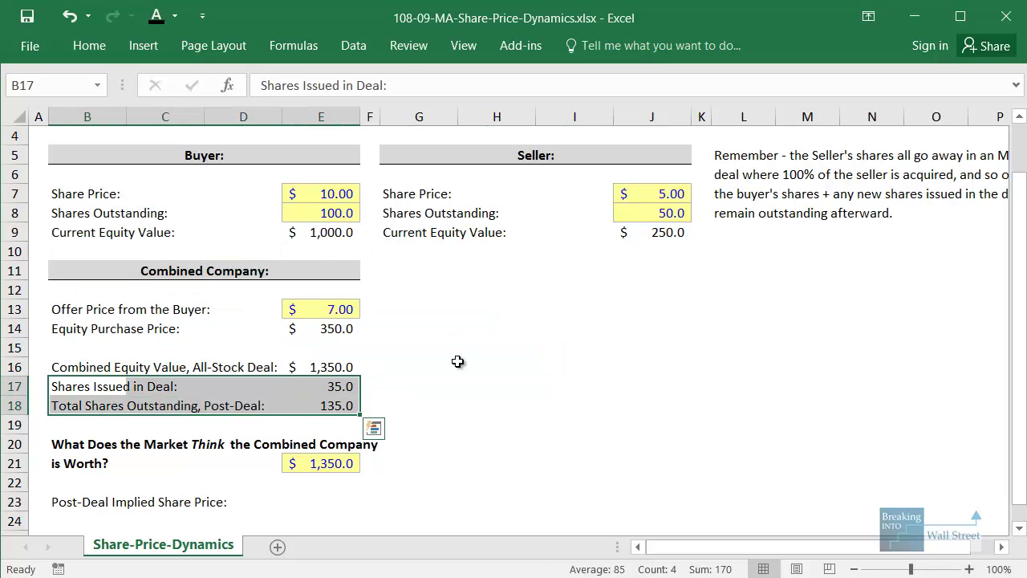
key(alt+Tab)
key(Right)
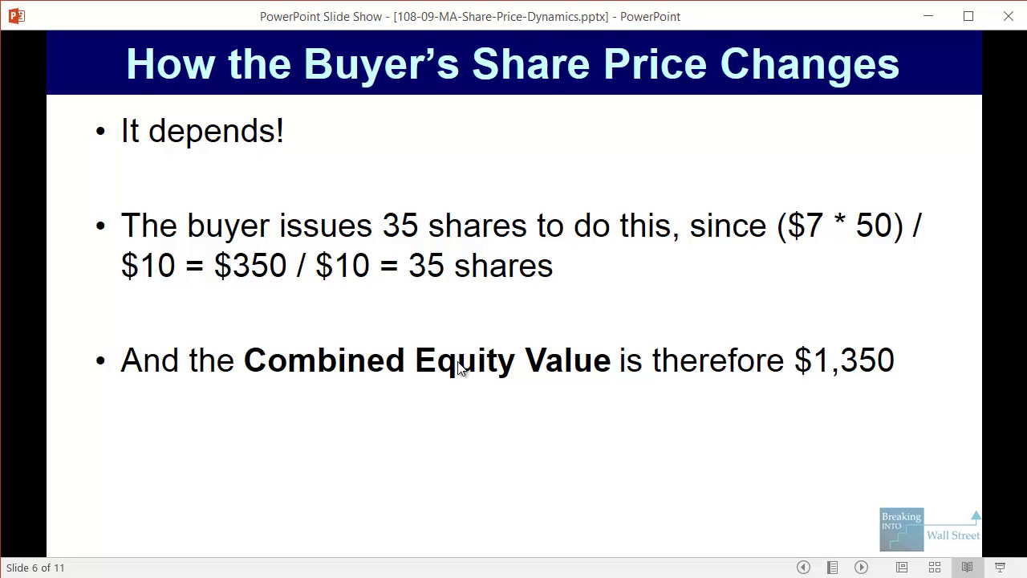
Show the 'what does the market think' bullet on slide 6 and return to Excel.
key(Right)
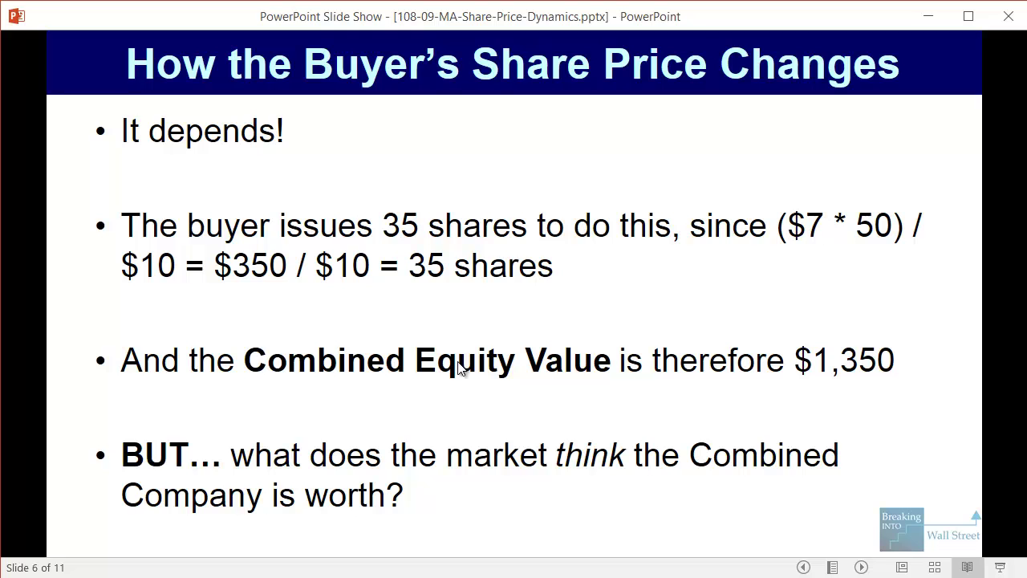
key(alt+Tab)
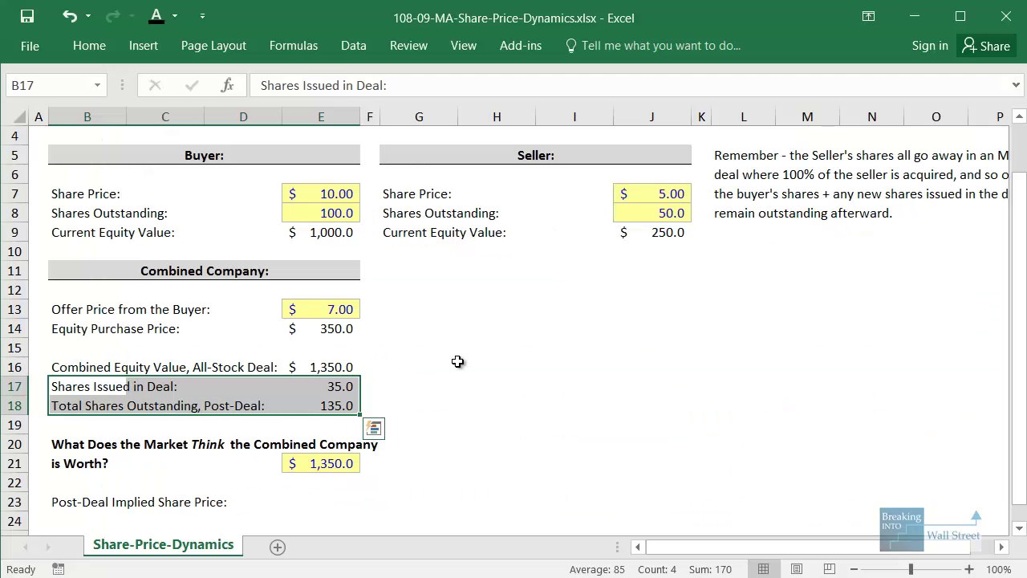
Select the $1,350 market value in E21 and advance to the slide 7 scenario.
scroll(84, 196, up, 1)
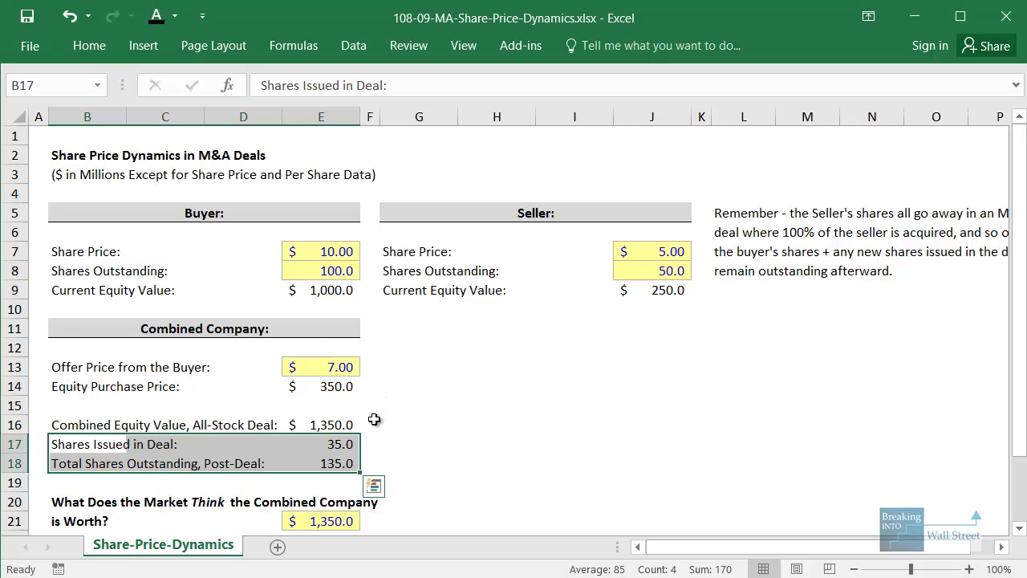
scroll(371, 418, down, 2)
click(326, 410)
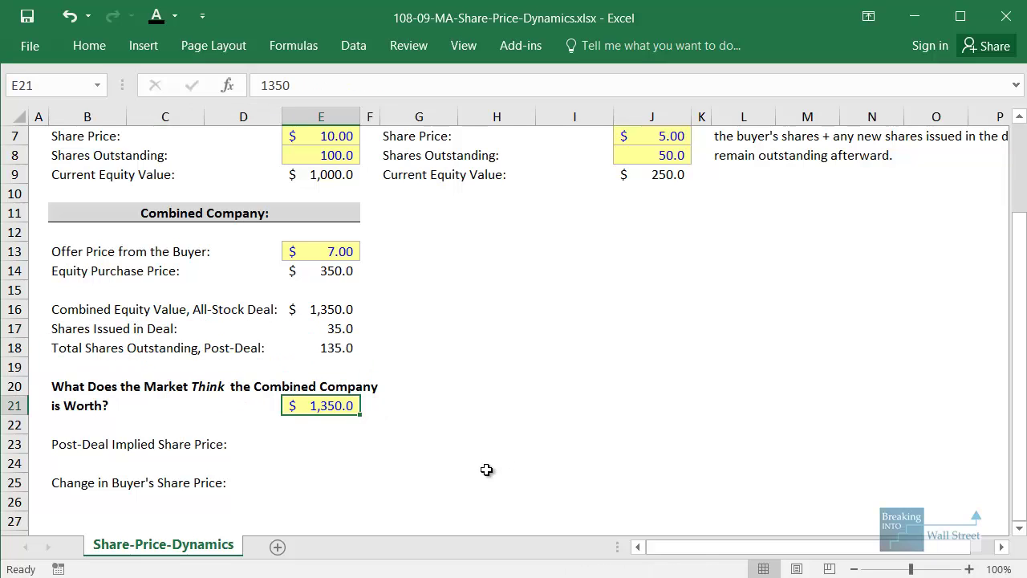
key(alt+Tab)
key(Right)
key(Right)
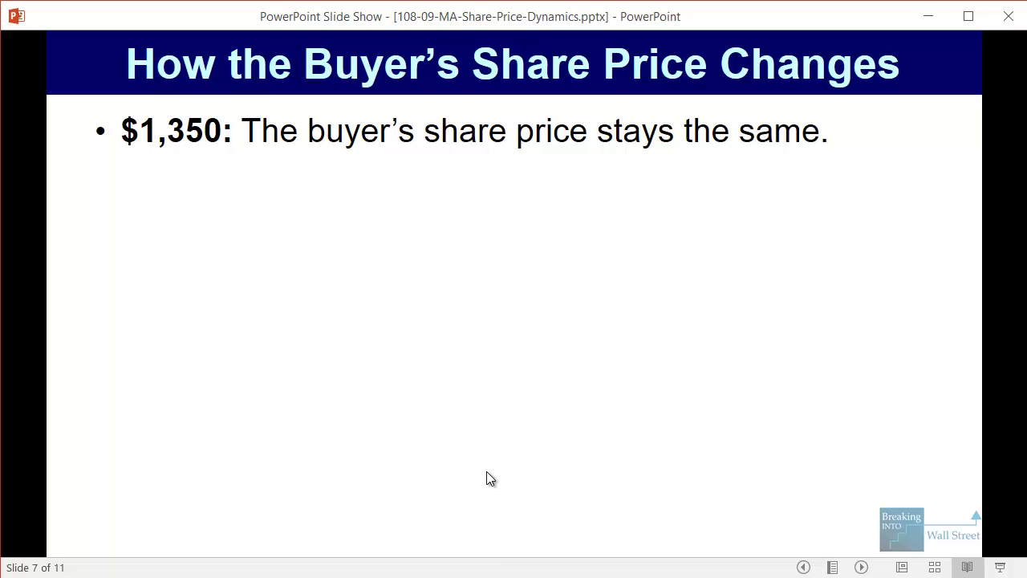
Back in Excel, select the Post-Deal Implied Share Price row.
key(alt+Tab)
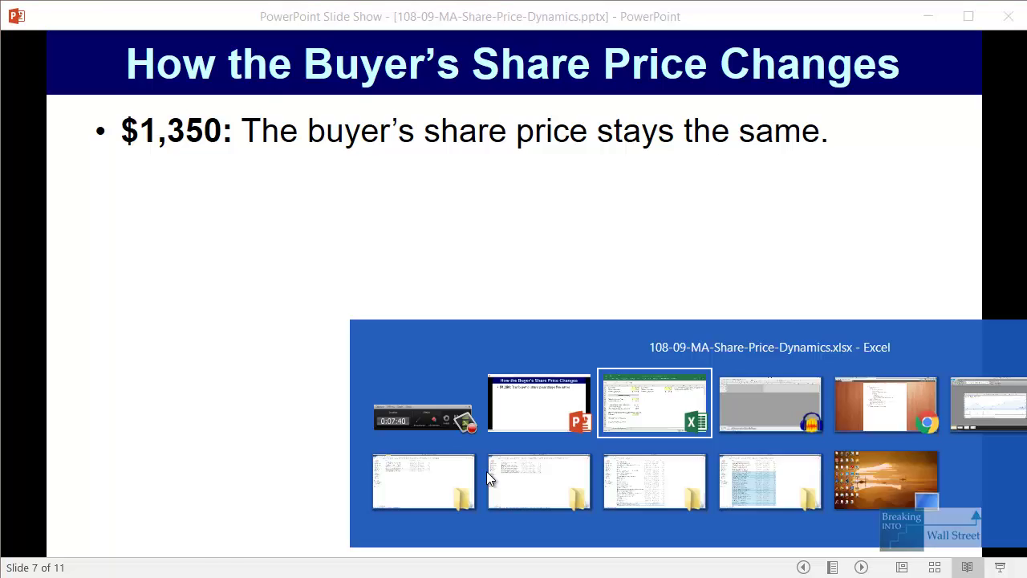
key(Down)
key(Down)
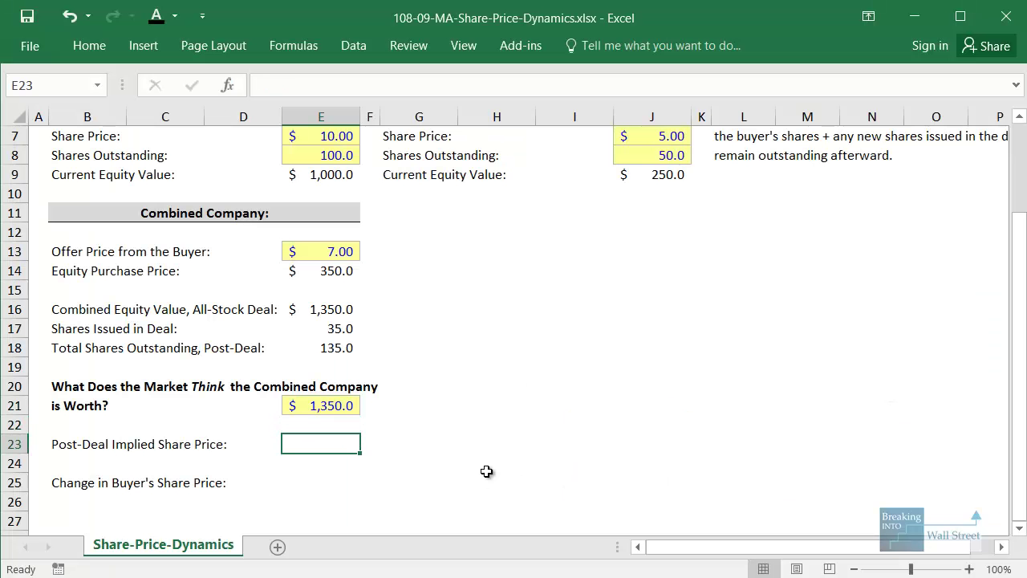
key(shift+space)
scroll(473, 472, down, 1)
Enter =E21/E18 in E23 for a $10.00 implied price, marking it against the original $10.00.
scroll(465, 474, up, 1)
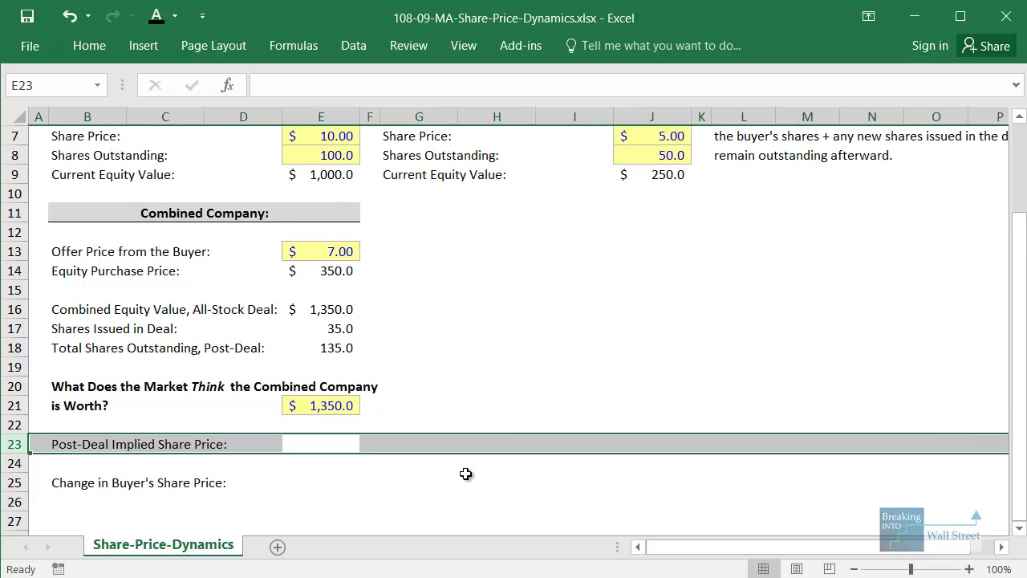
key(Left)
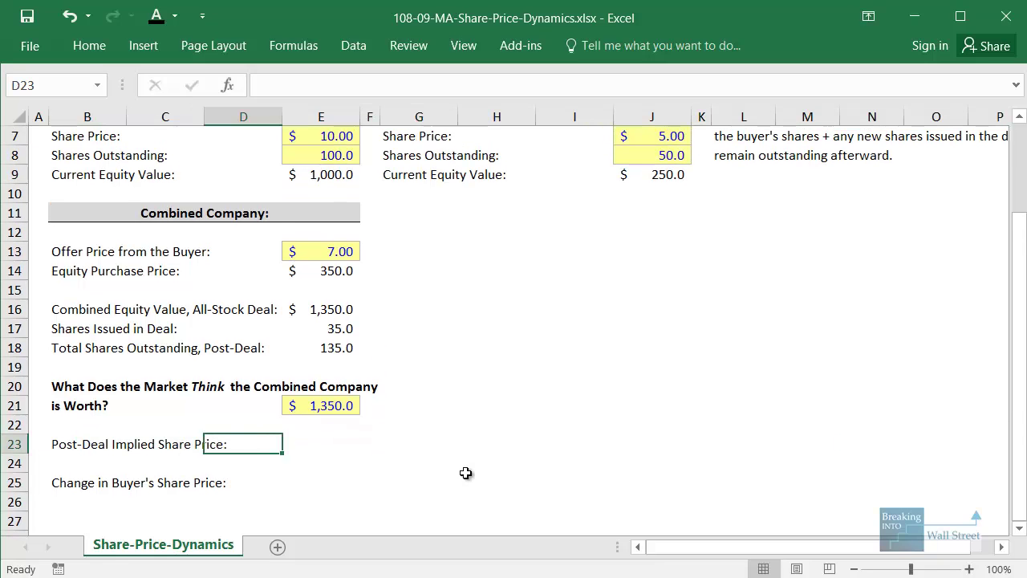
key(Right)
text(=+)
key(Up)
key(Up)
text(/)
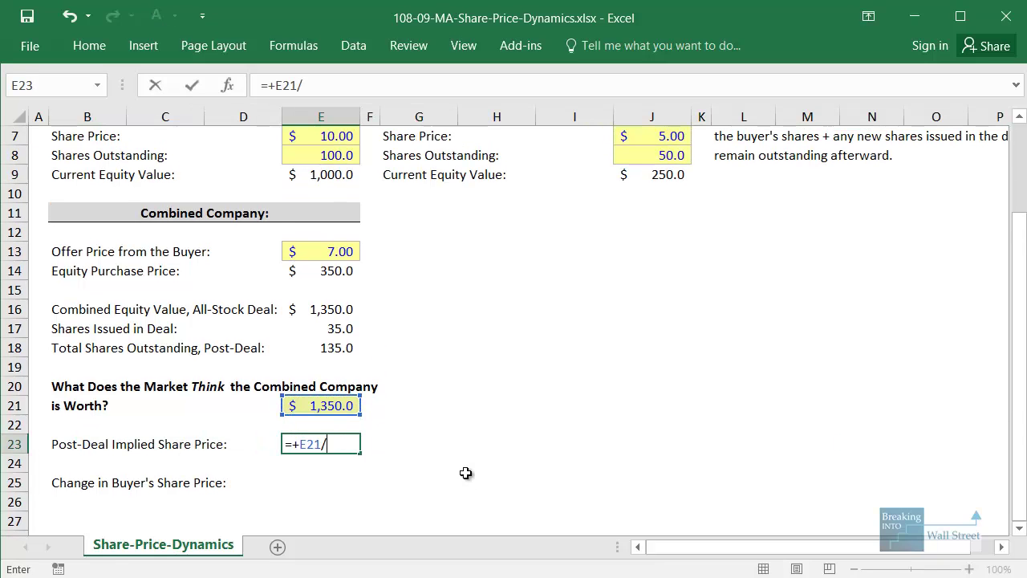
key(Up)
key(Up)
key(Up)
key(Up)
key(Up)
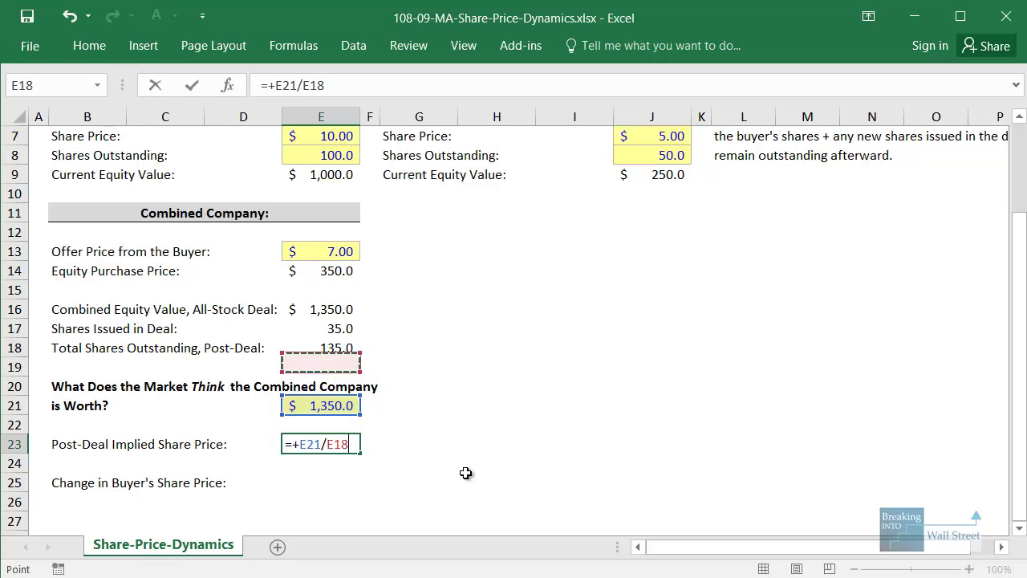
key(ctrl+Return)
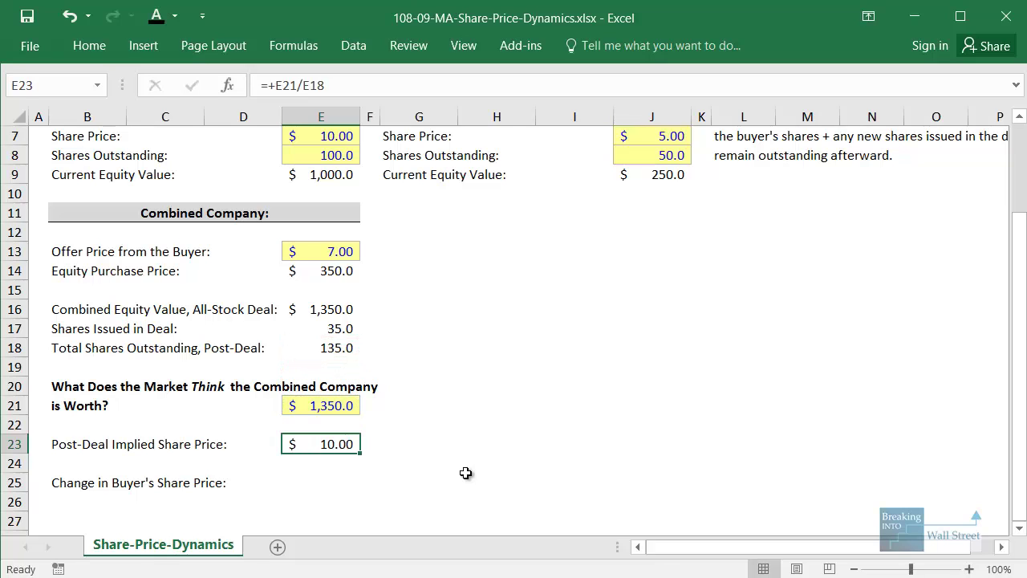
drag(278, 426, 437, 469)
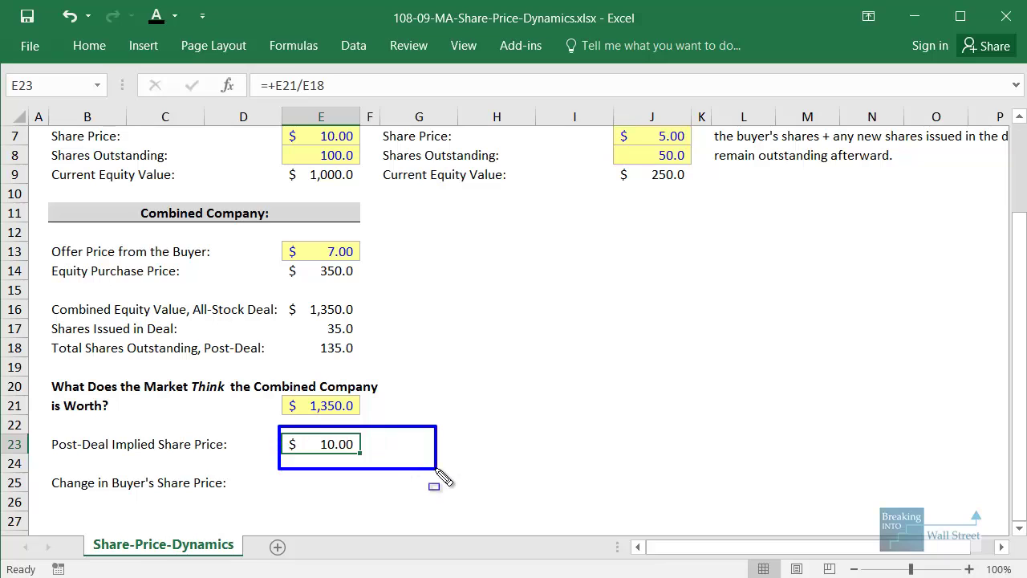
drag(266, 106, 373, 148)
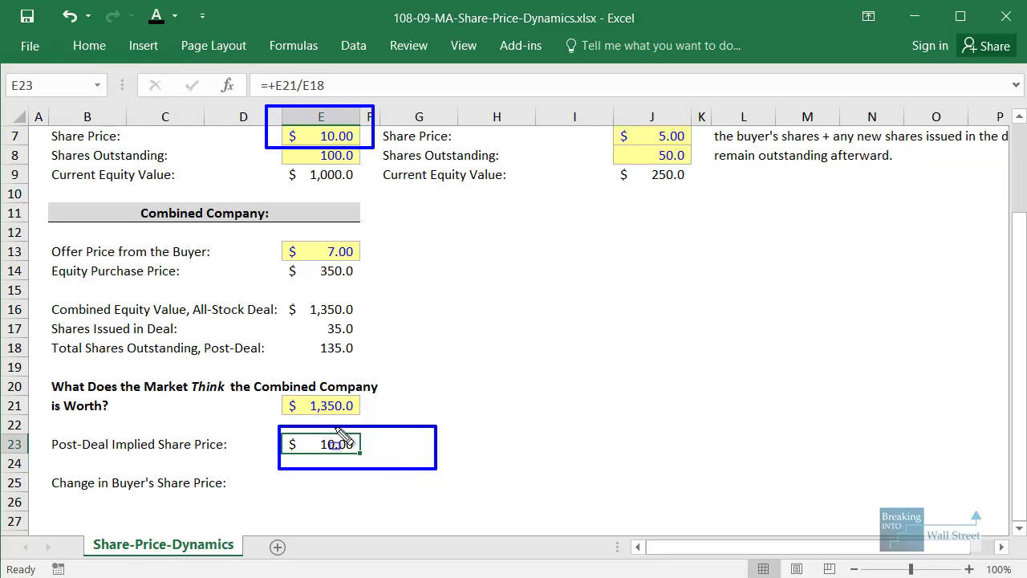
key(Escape)
Enter =E23-E7 in E25 for a zero price change, then begin entering 1400 in E21.
click(334, 482)
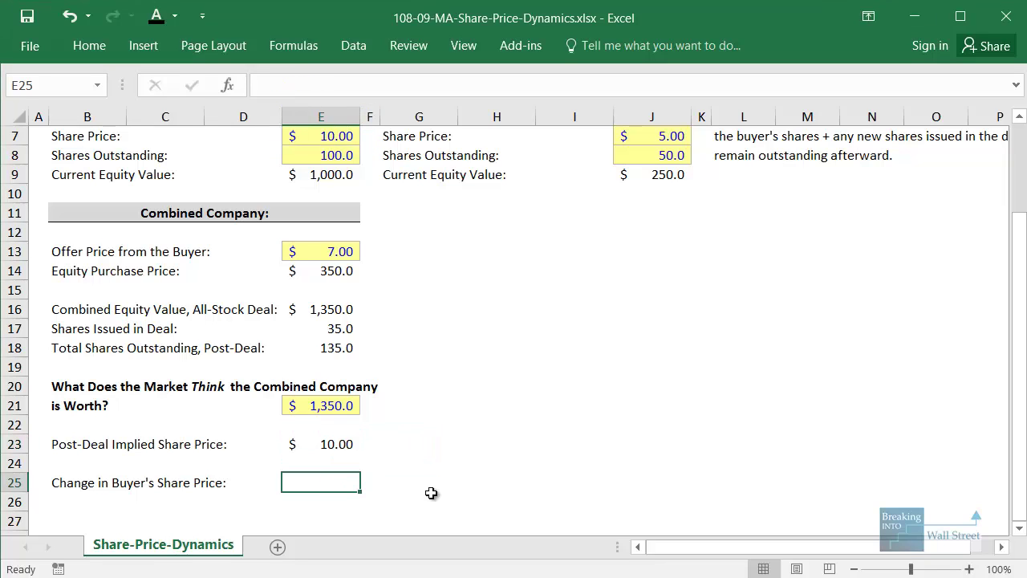
text(=+)
key(Up)
key(Up)
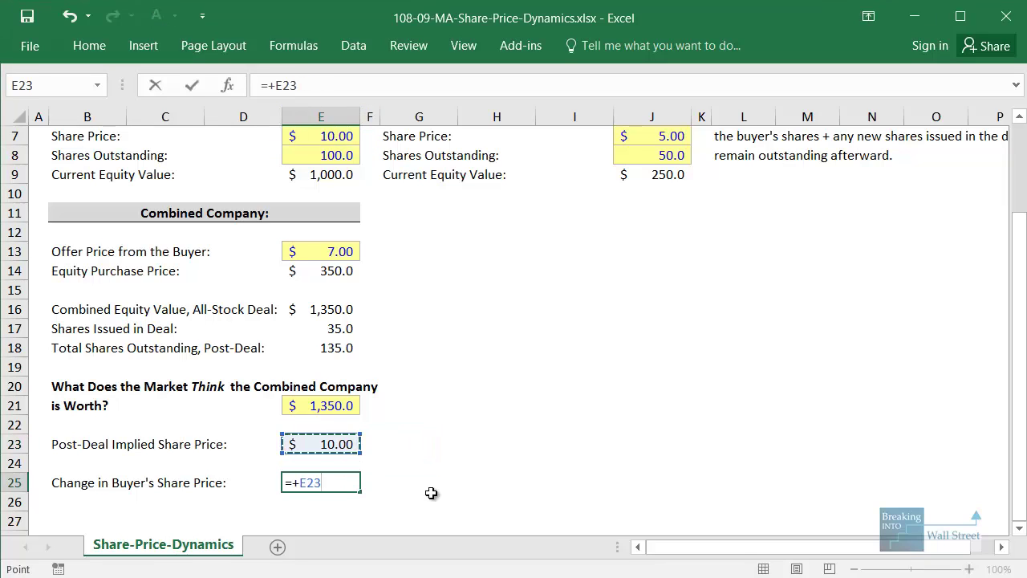
text(-)
click(337, 136)
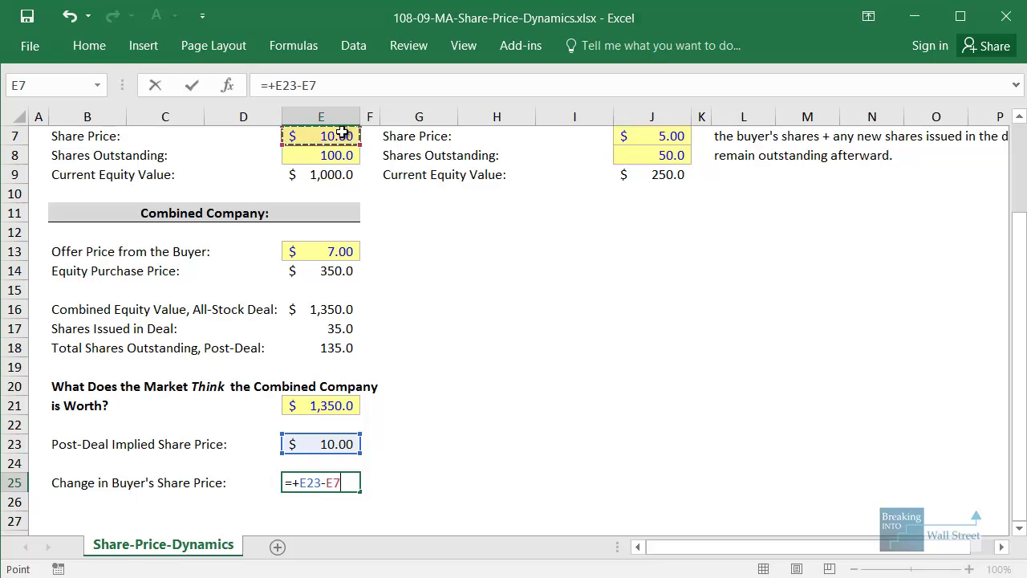
key(ctrl+Return)
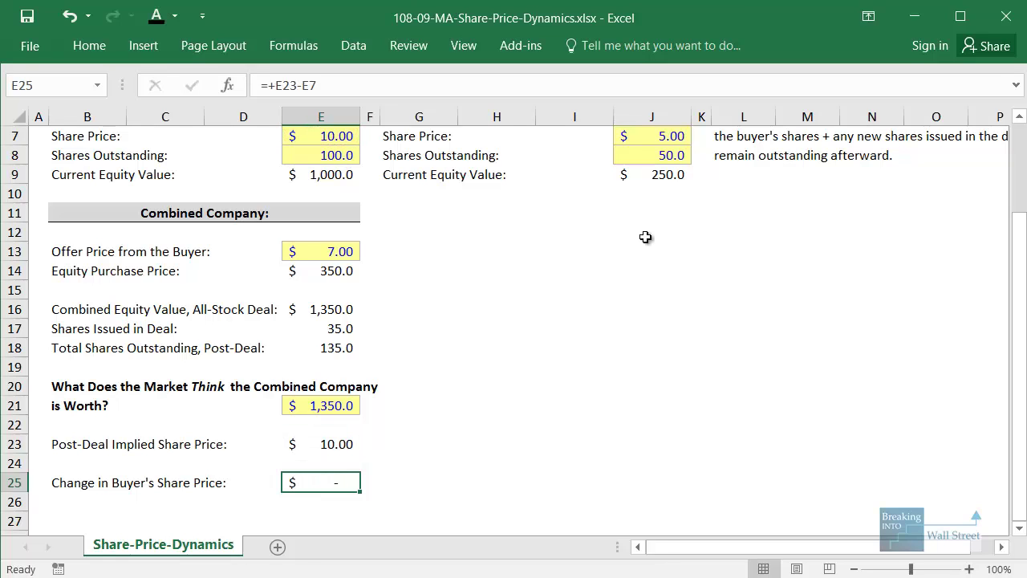
key(Up)
key(Up)
key(Up)
key(Up)
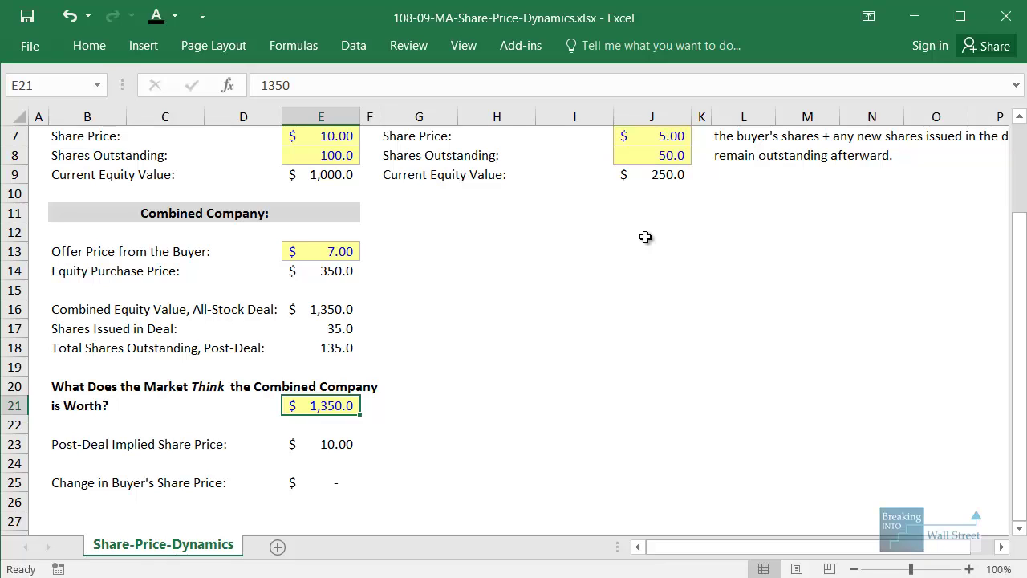
text(1400)
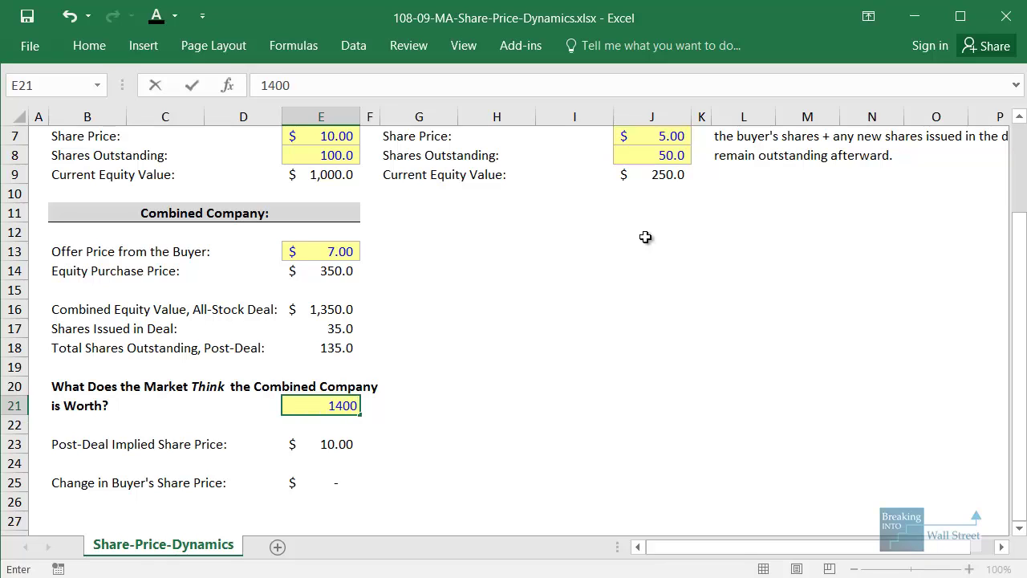
Confirm $1,400 as market value and outline the $10.37 implied price and 0.37 change.
key(ctrl+Return)
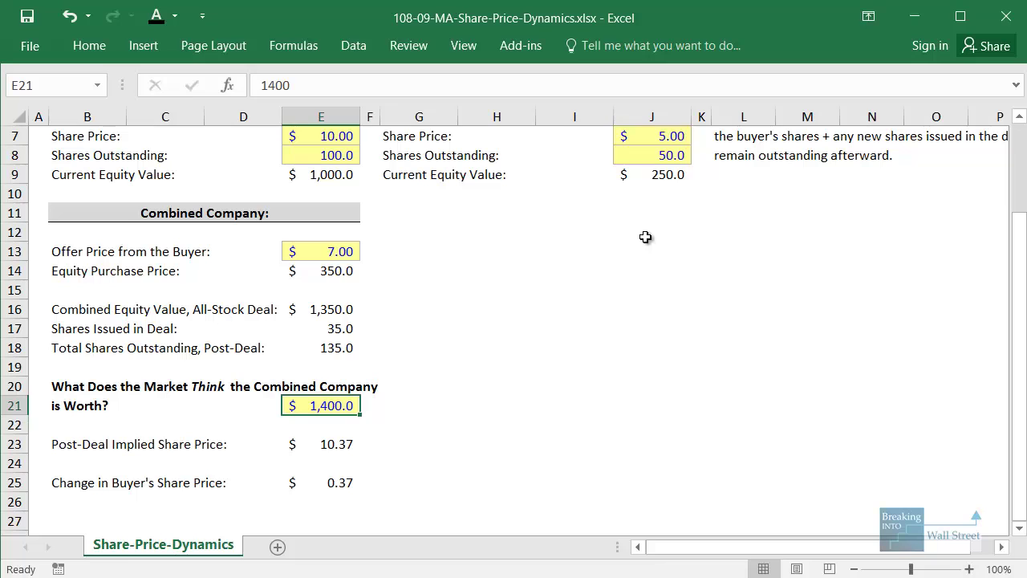
scroll(527, 384, up, 1)
scroll(526, 384, down, 1)
mouse_move(277, 429)
mouse_down()
mouse_move(370, 507)
mouse_move(374, 464)
mouse_up()
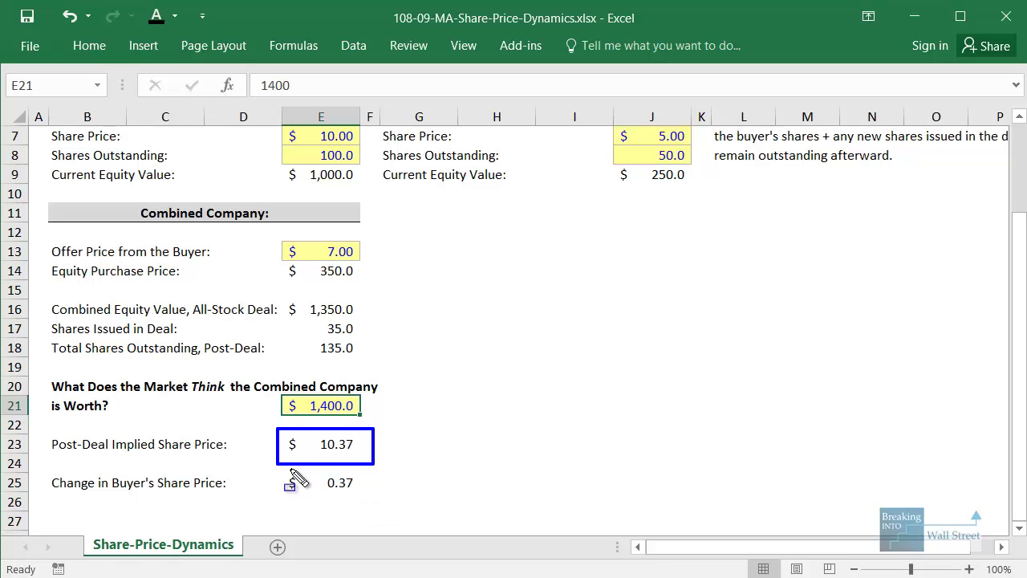
drag(282, 466, 385, 507)
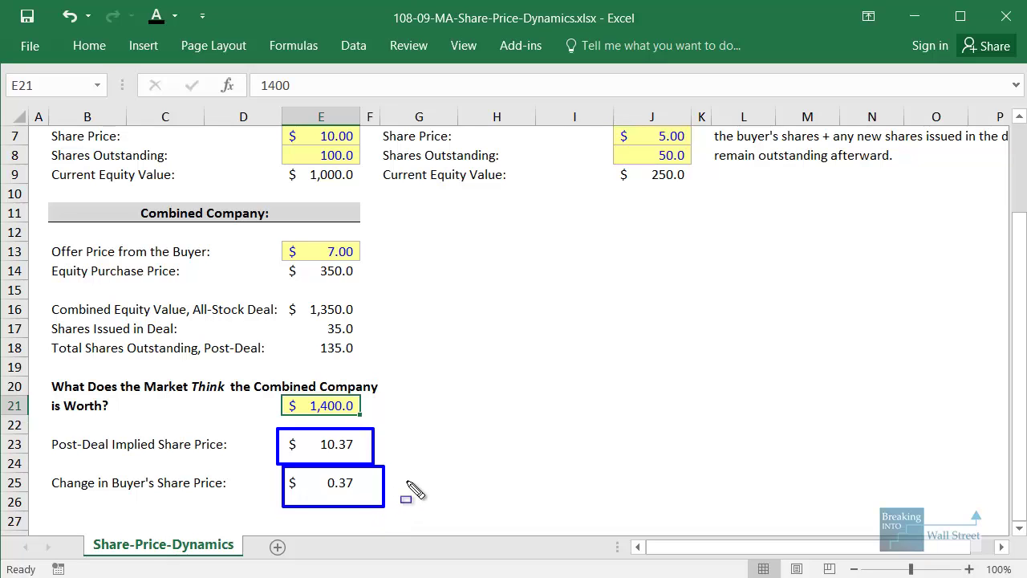
key(Escape)
Select the Shares Issued in Deal row and outline the $10.00 share price and $350.0 purchase price.
scroll(403, 415, up, 1)
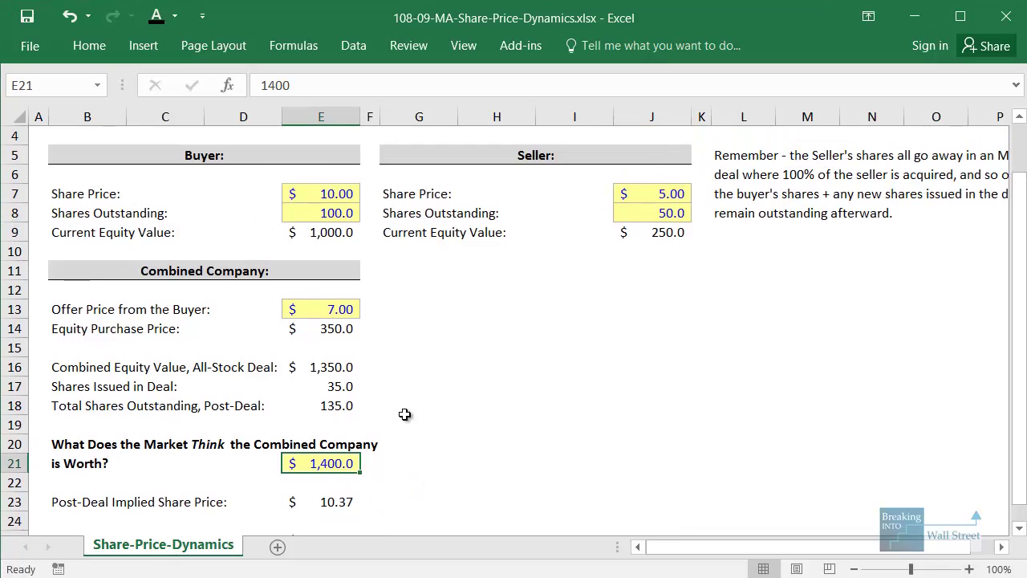
click(341, 387)
key(shift+space)
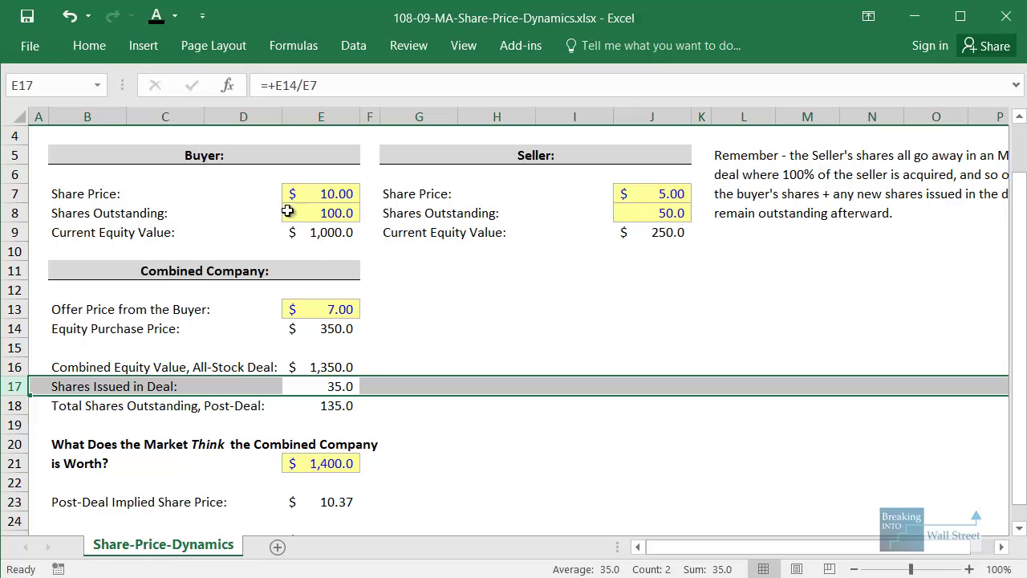
drag(277, 179, 374, 201)
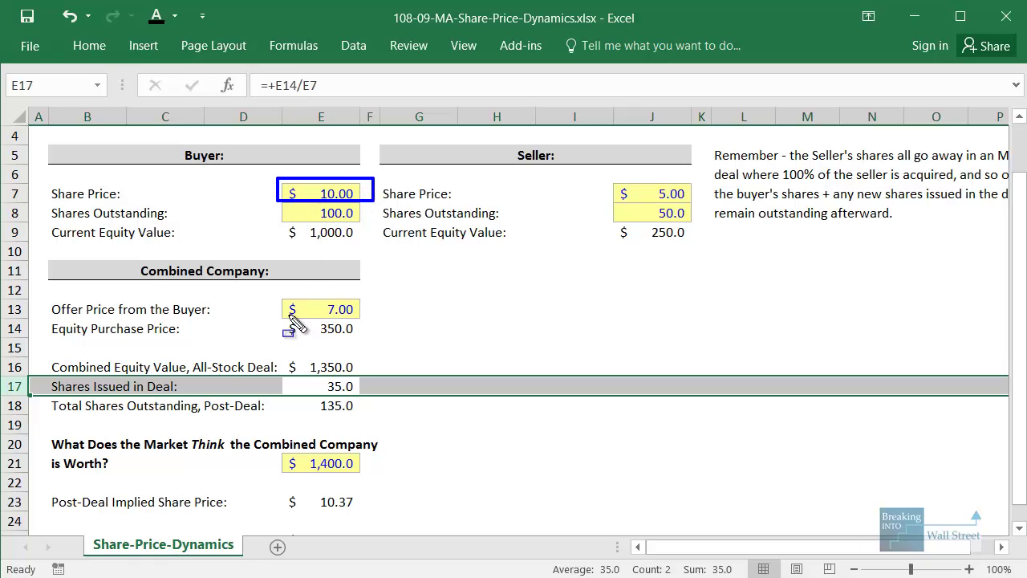
drag(279, 317, 380, 347)
key(Escape)
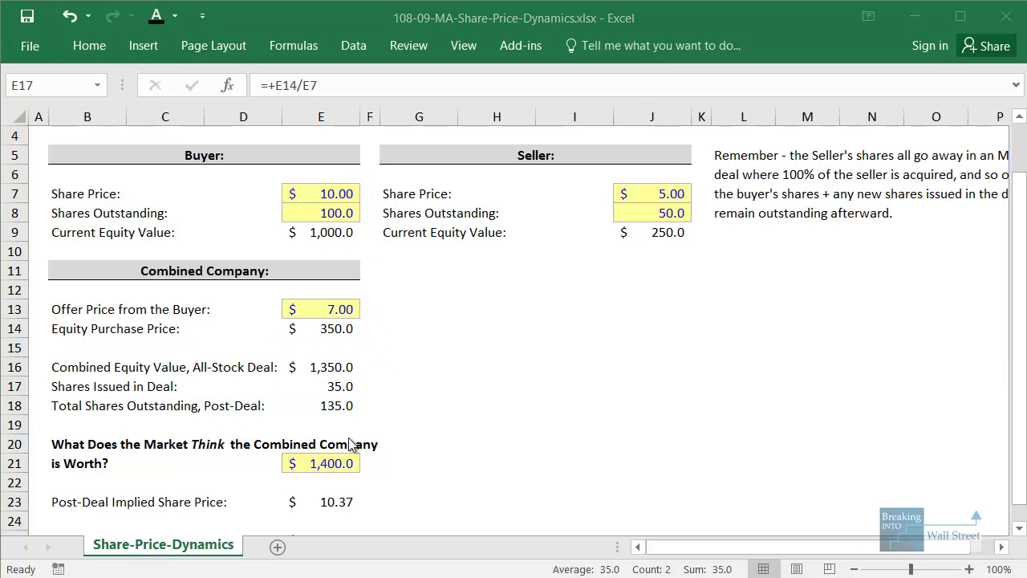
Select the implied share price row and outline the 135.0 post-deal shares and implied price.
scroll(345, 401, down, 1)
click(343, 444)
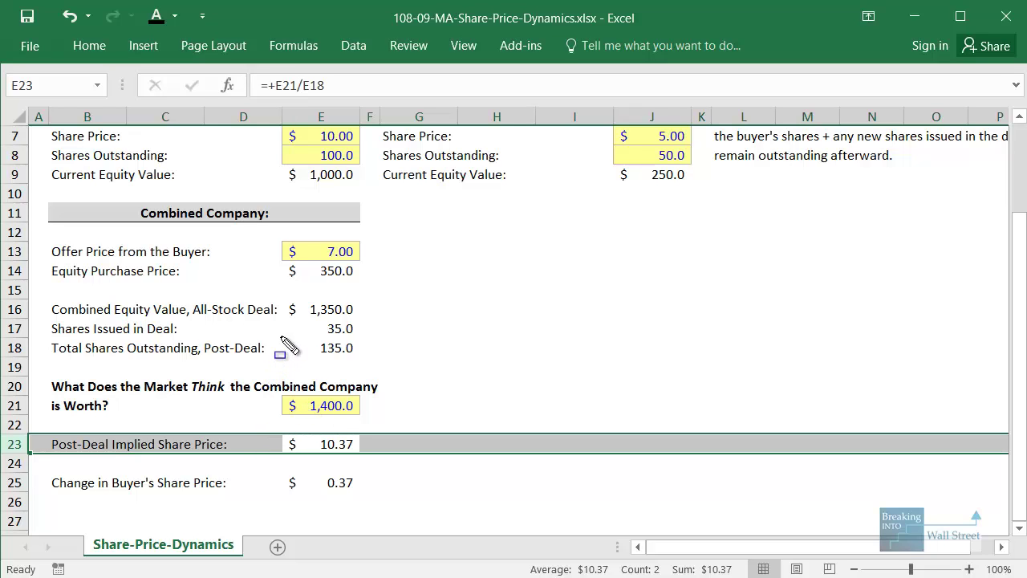
mouse_move(281, 332)
mouse_down()
mouse_move(358, 352)
mouse_move(362, 366)
mouse_up()
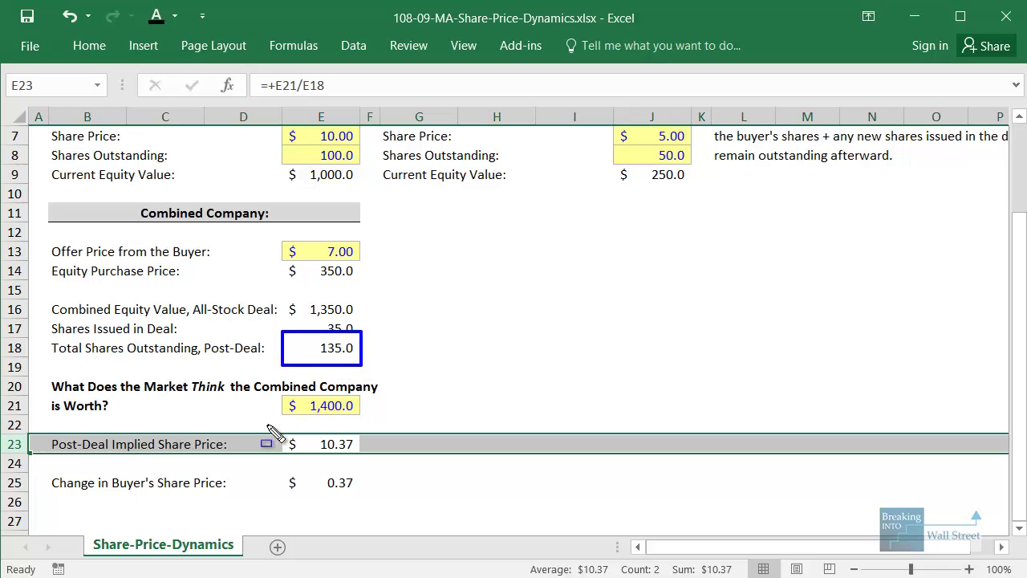
drag(262, 421, 314, 440)
drag(370, 464, 374, 468)
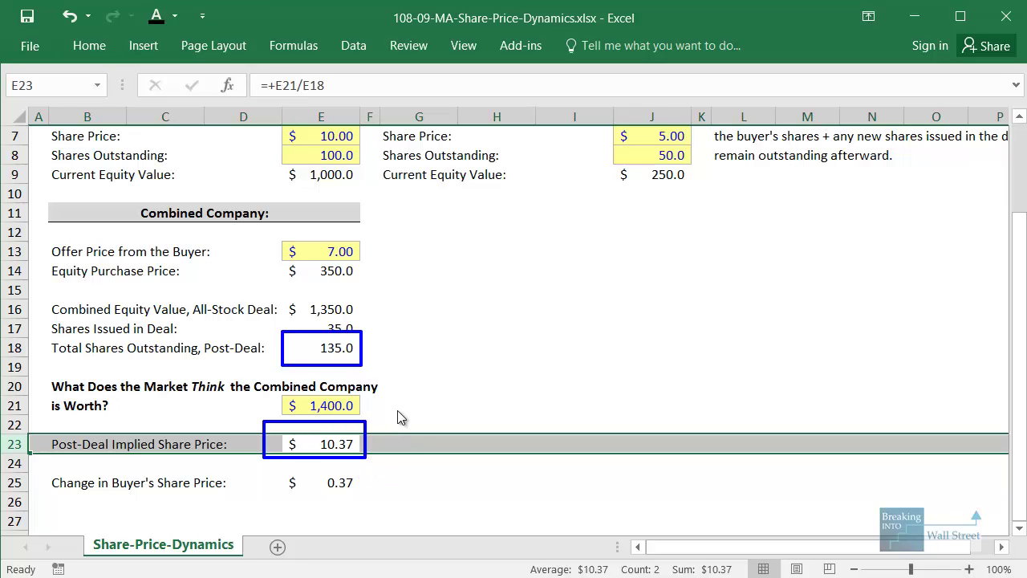
key(Escape)
Reveal the $1,400 'share price increases' bullet and start entering 1300 as market value.
click(325, 406)
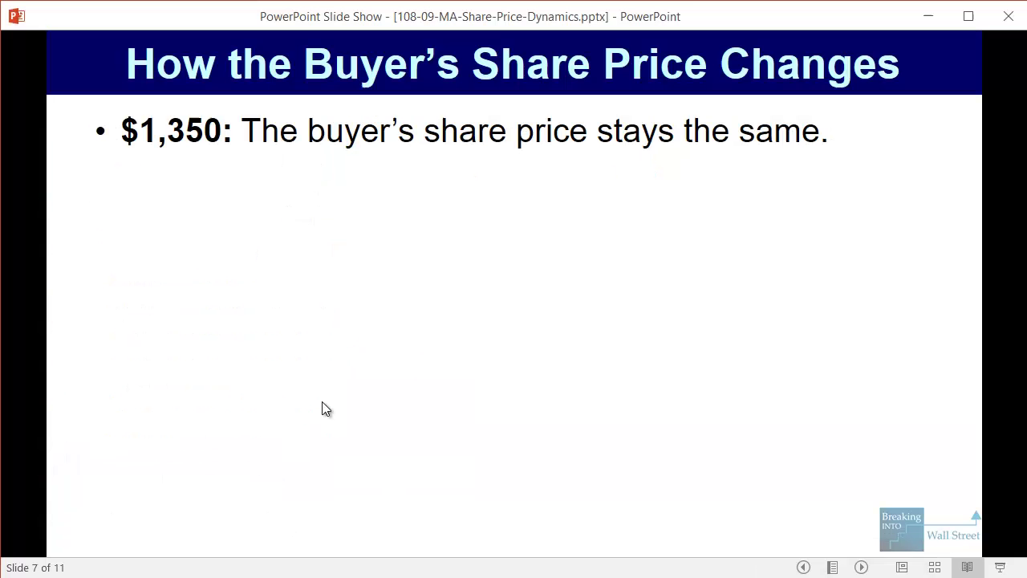
click(322, 402)
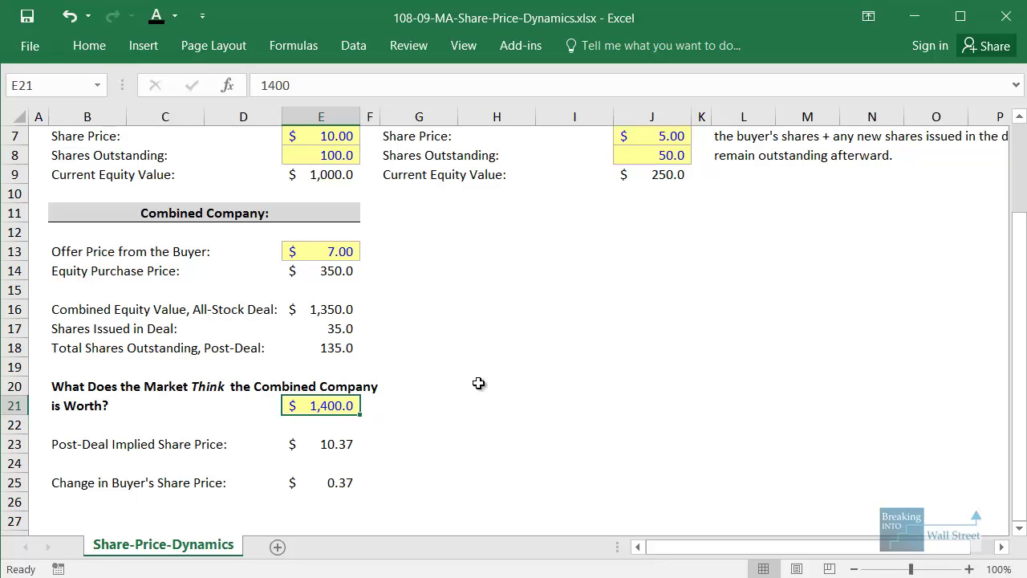
text(1300)
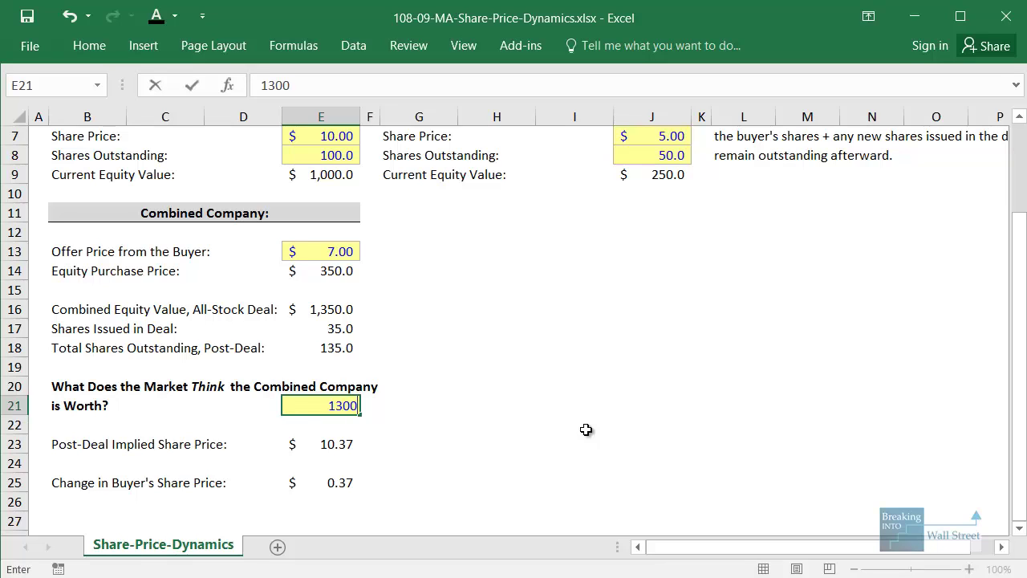
Commit $1,300 as market value and inspect E23's formula with F2 without changing it.
key(ctrl+Return)
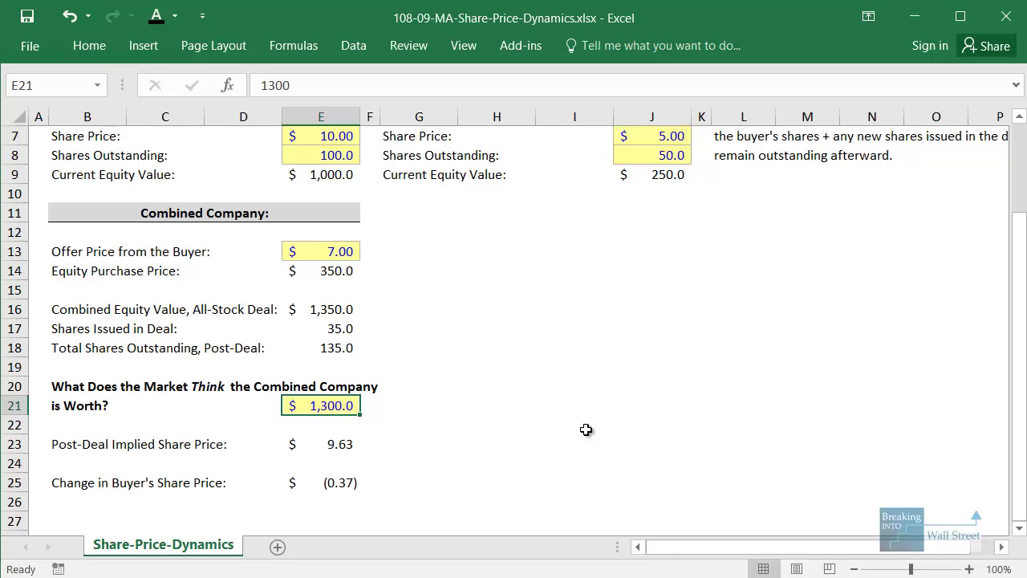
click(341, 446)
key(F2)
scroll(288, 477, up, 1)
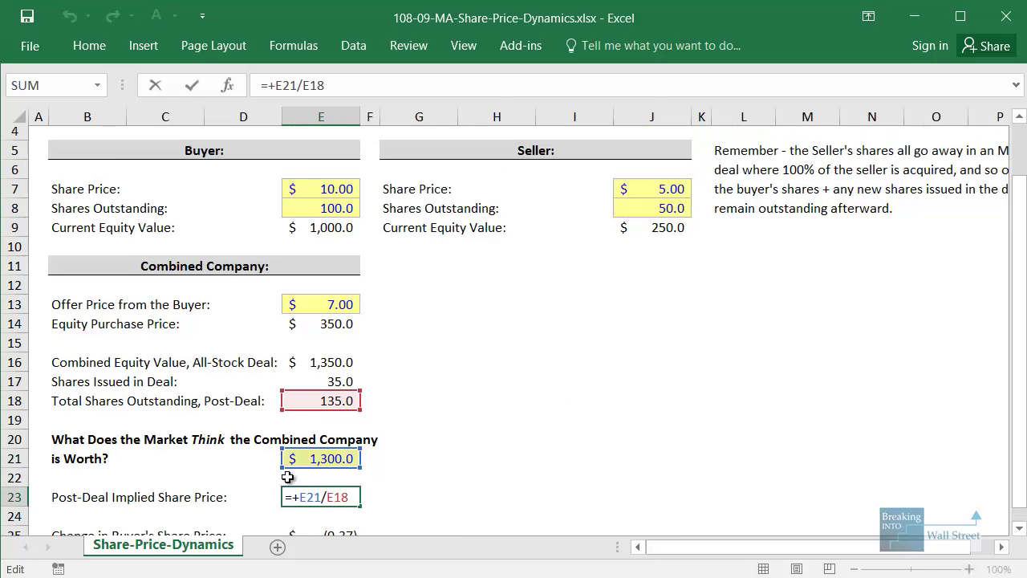
scroll(287, 477, down, 1)
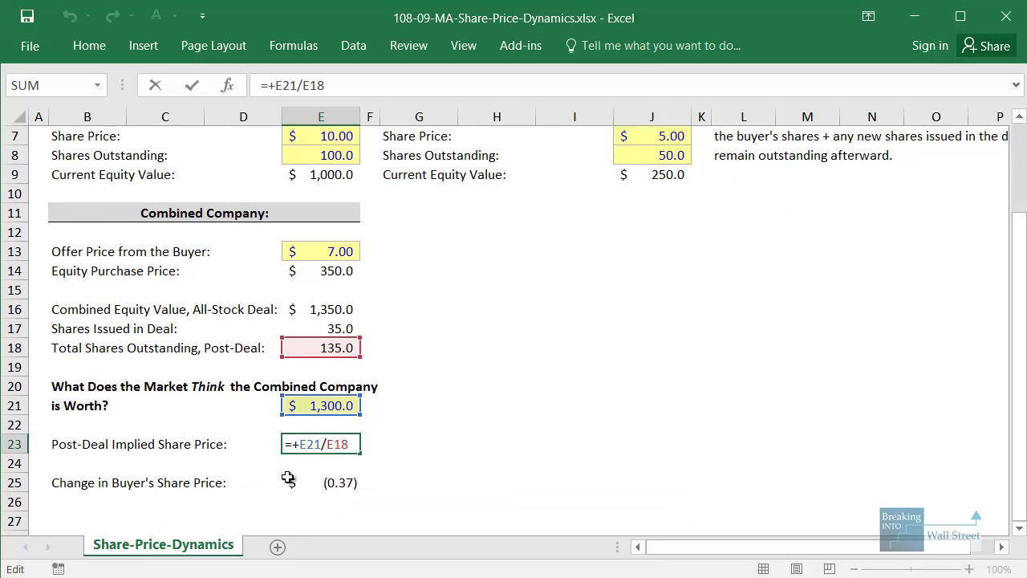
key(Escape)
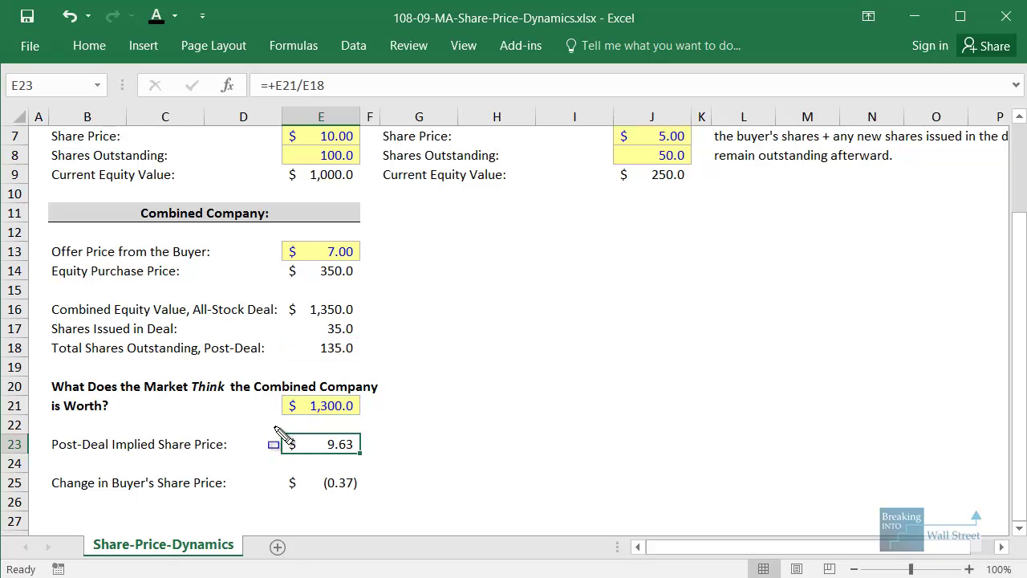
Outline the $9.63 implied price, the $10.00 original price and the (0.37) change.
drag(273, 426, 371, 457)
mouse_move(275, 120)
mouse_down()
mouse_move(373, 140)
mouse_move(374, 153)
mouse_up()
mouse_move(274, 465)
mouse_down()
mouse_move(384, 480)
mouse_move(385, 499)
mouse_move(373, 498)
mouse_up()
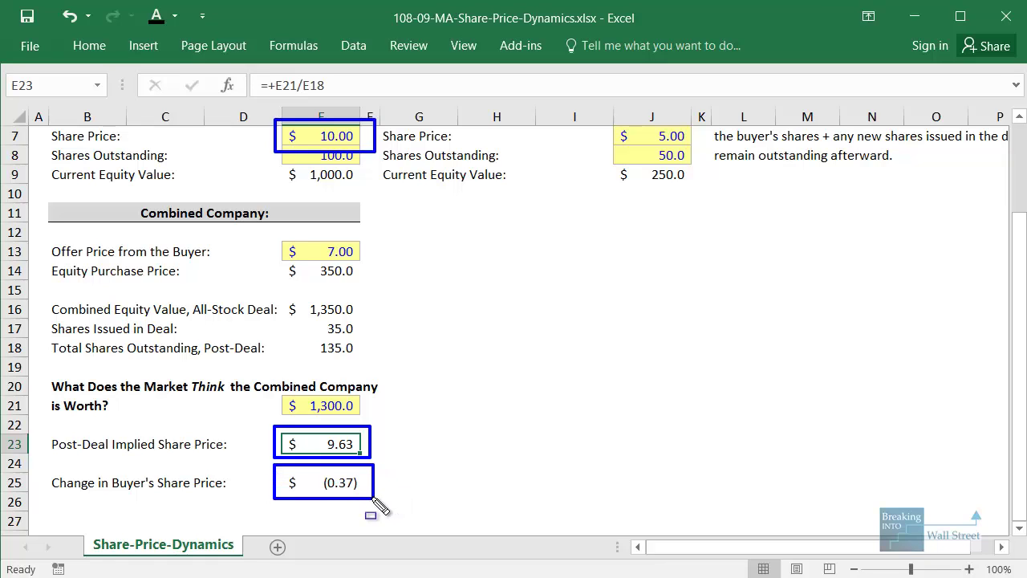
key(Escape)
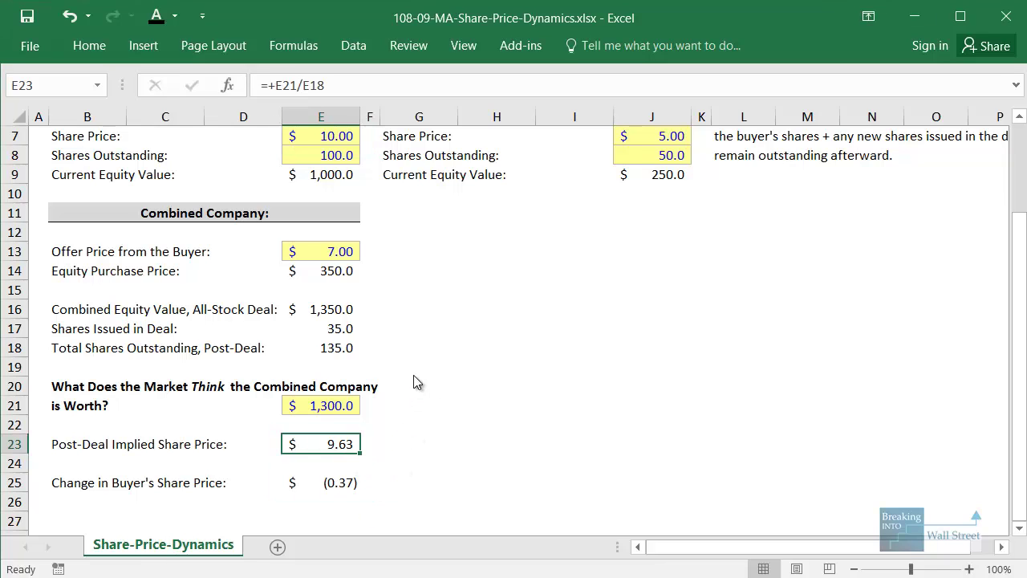
Select the total shares and market value rows, then reveal the $1,300 'decreases' and market sentiment bullets.
click(338, 347)
key(shift+space)
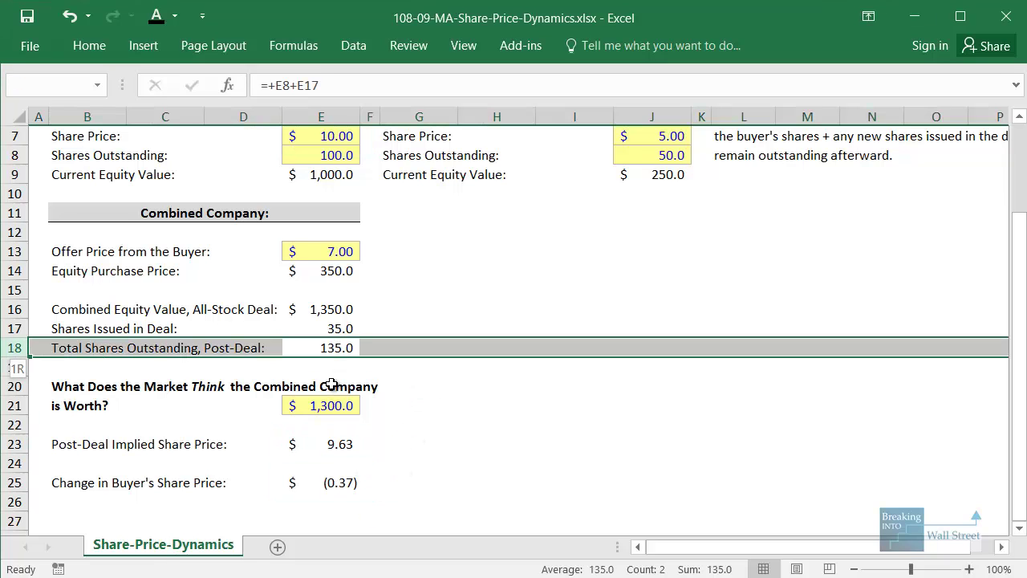
drag(331, 408, 67, 390)
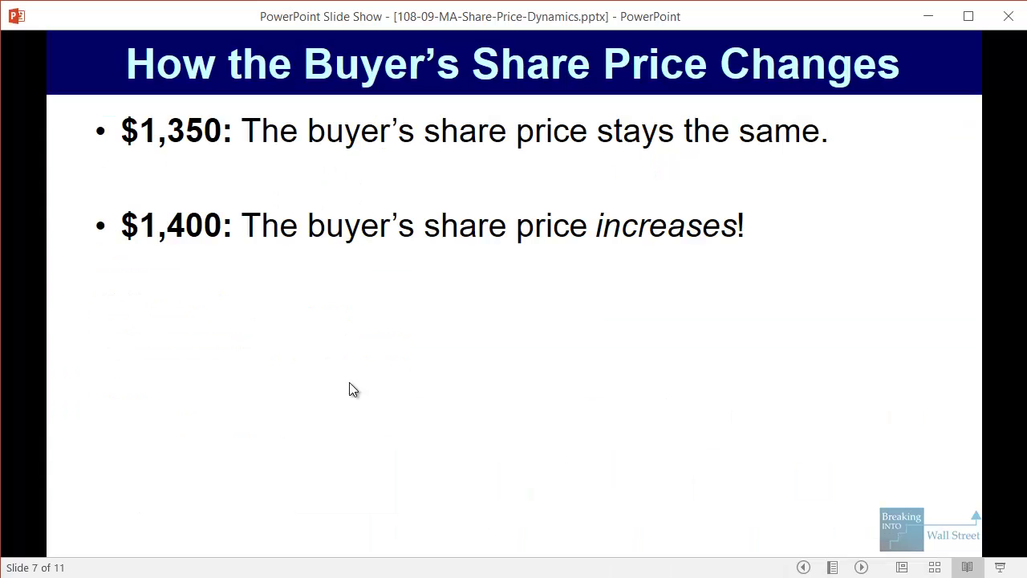
click(349, 390)
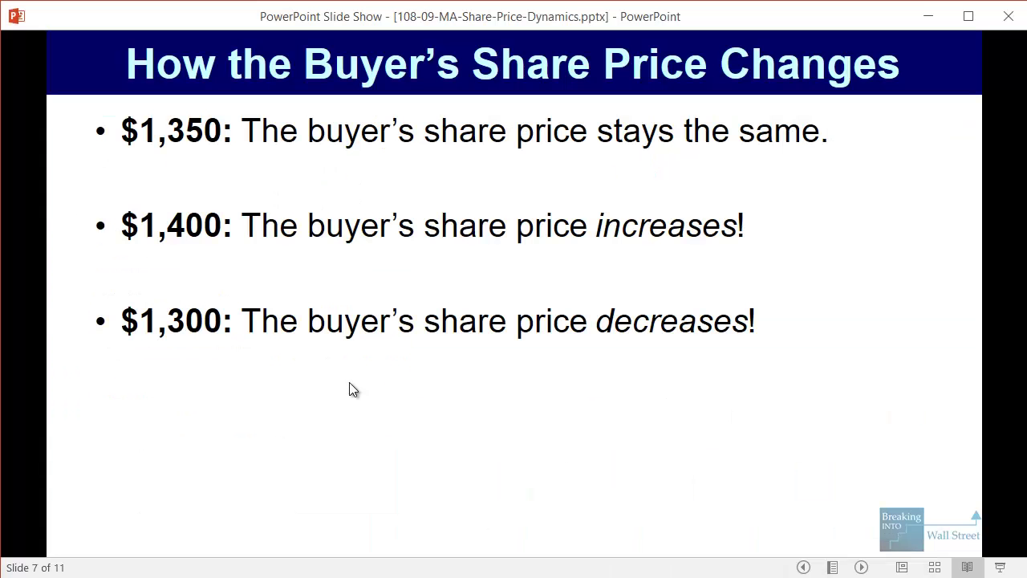
click(349, 389)
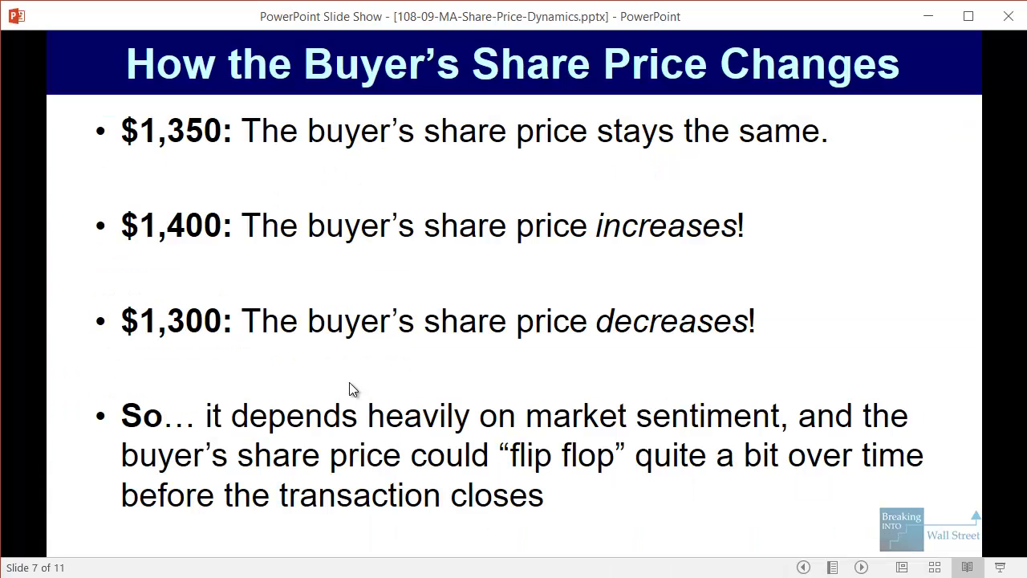